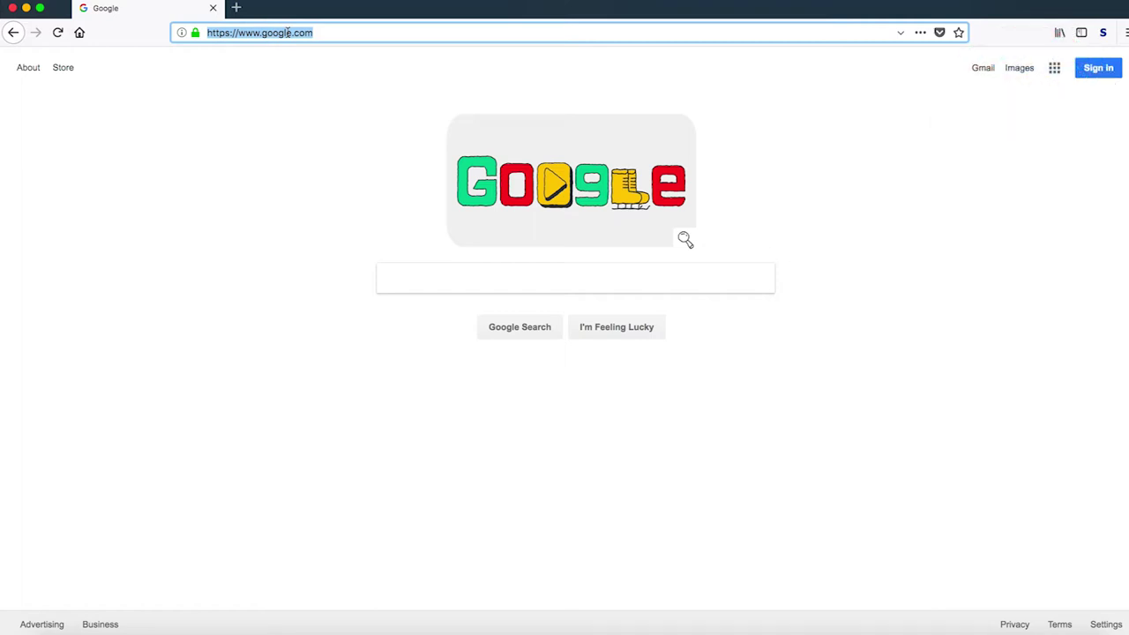
Load cnn.com and show NoScript's list of the page's script domains, all at DEFAULT.
type("cnn.com/")
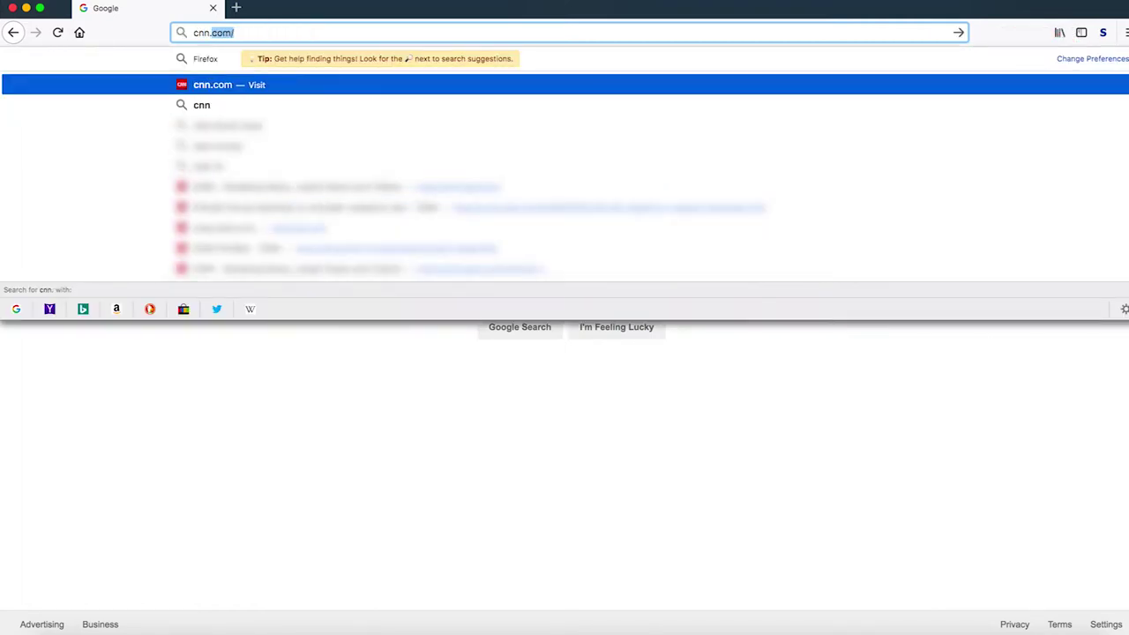
key("Return")
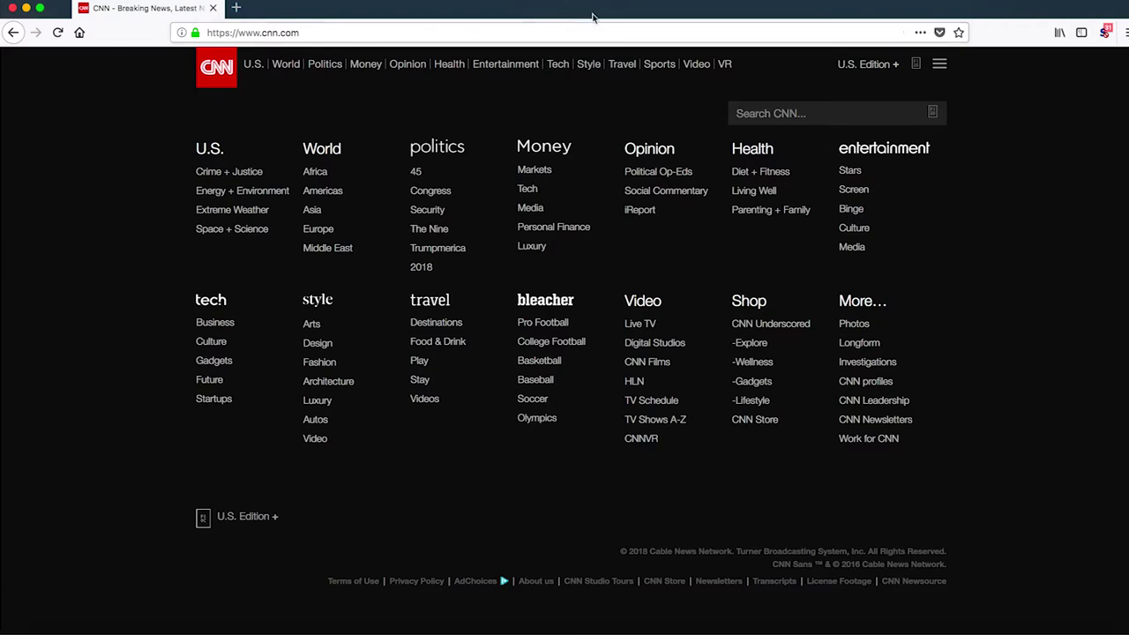
left_click(1103, 37)
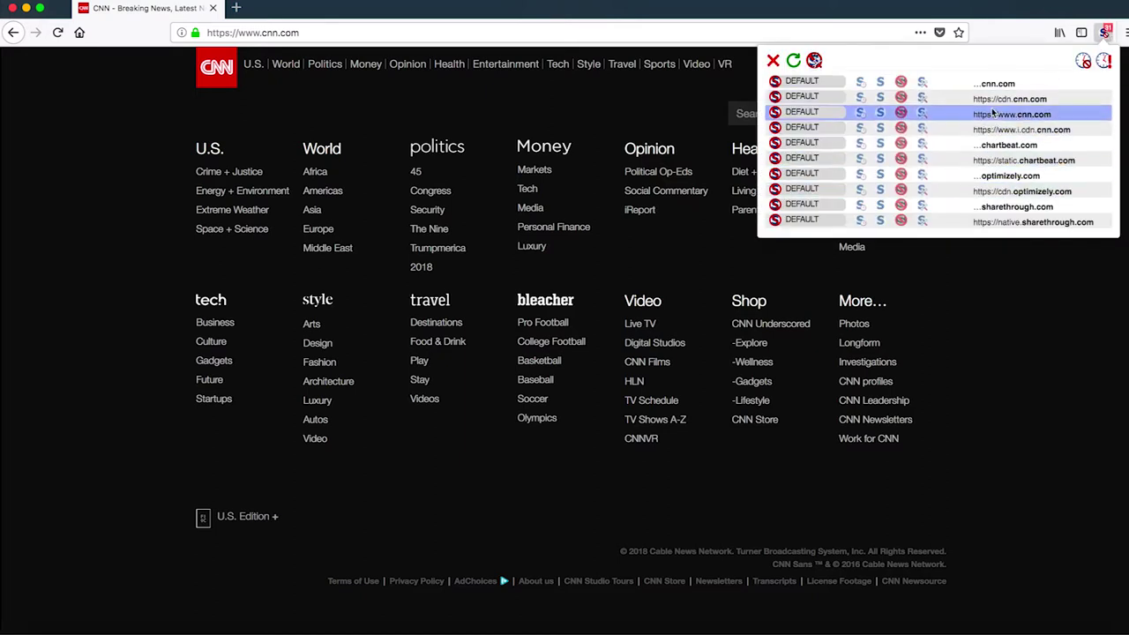
left_click(882, 83)
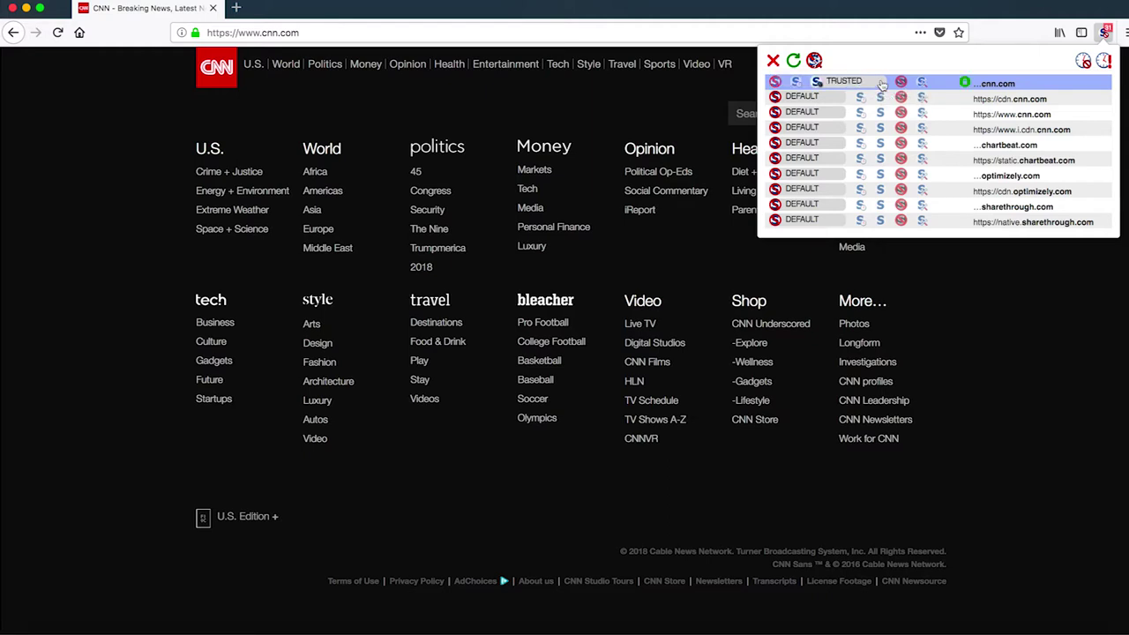
left_click(881, 98)
left_click(881, 115)
left_click(881, 129)
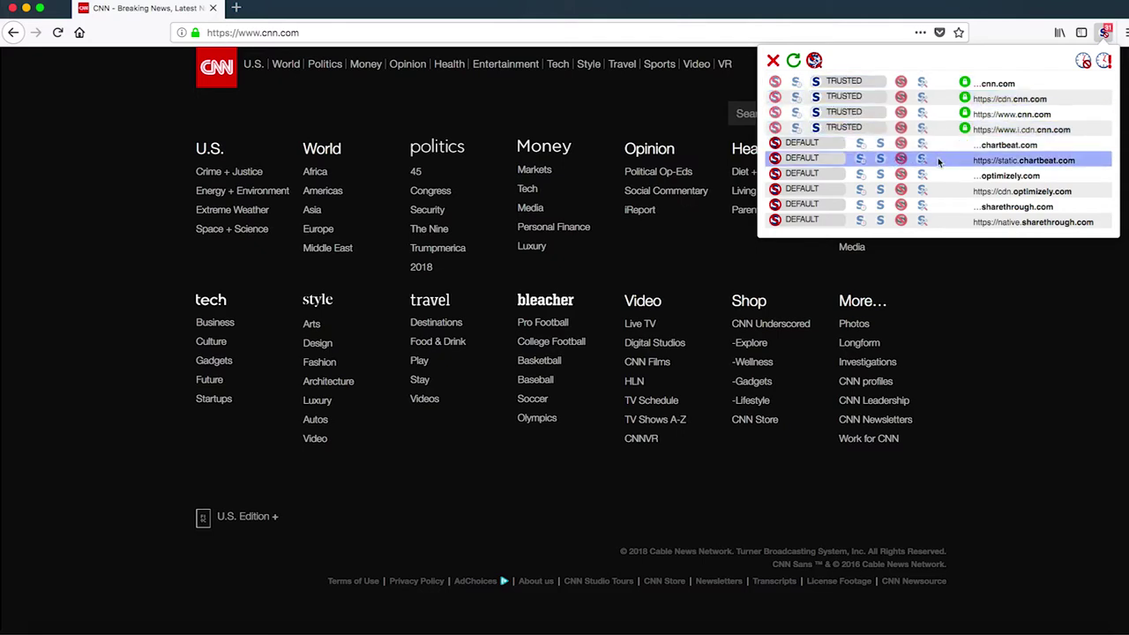
left_click(970, 310)
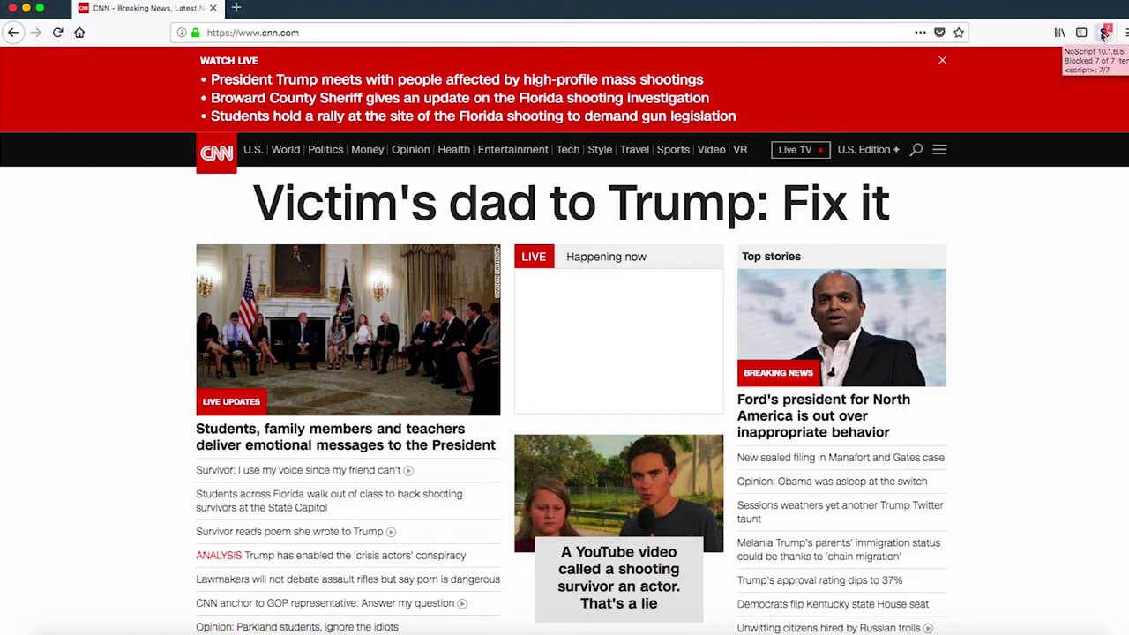
Reopen NoScript's domain list and review the third-party domains still at DEFAULT.
left_click(1104, 33)
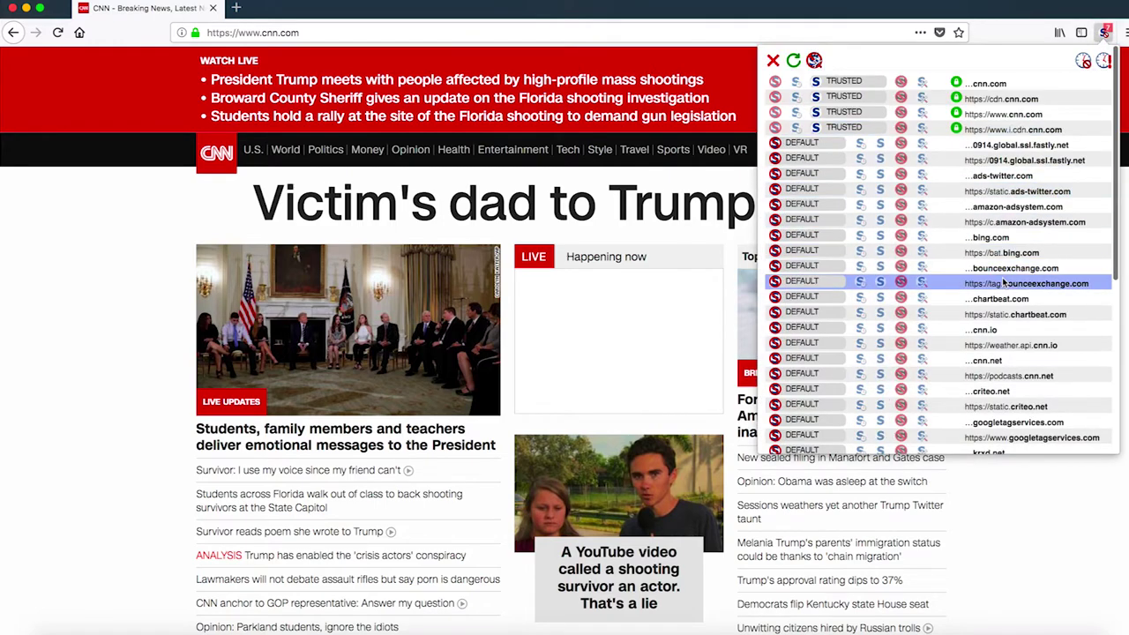
scroll(1004, 280, "down", 1)
scroll(1004, 280, "down", 5)
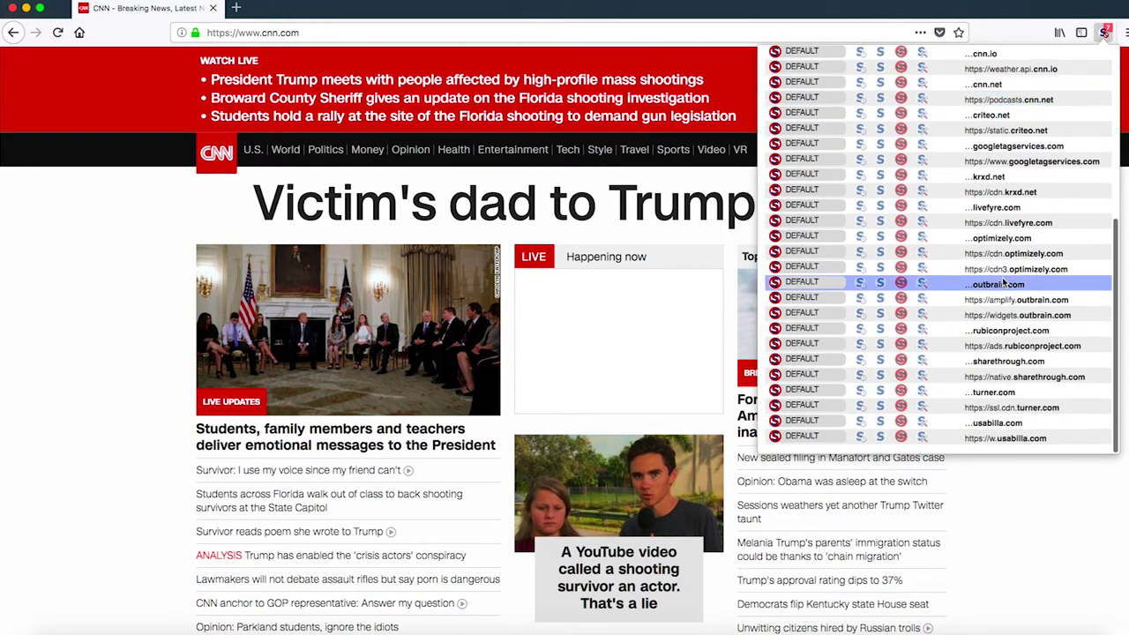
scroll(1005, 281, "up", 6)
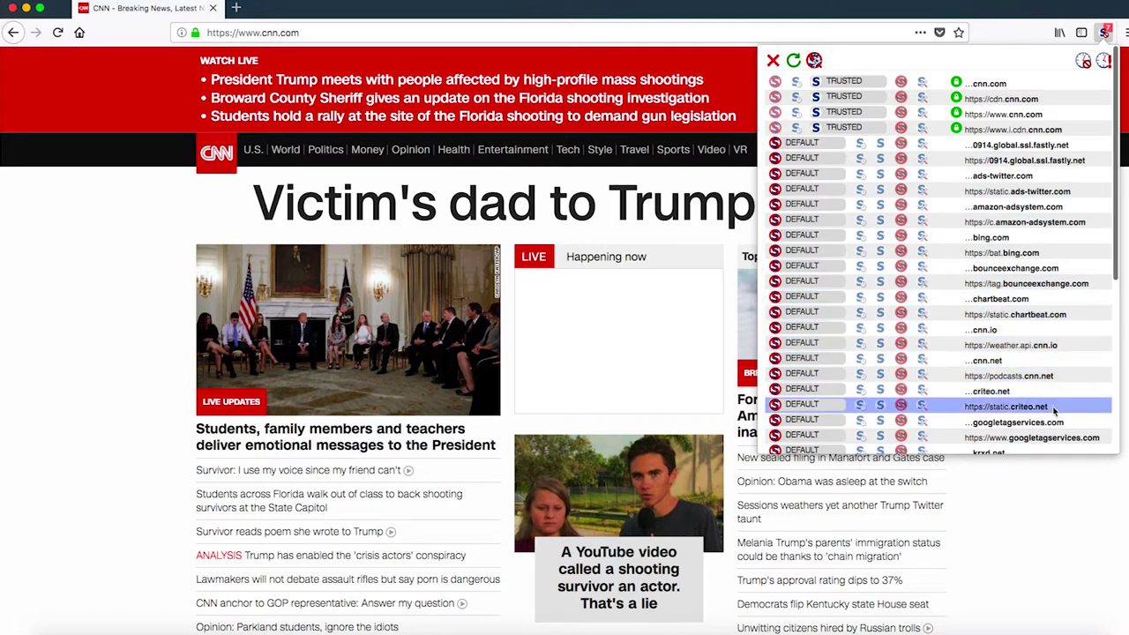
scroll(1054, 415, "down", 3)
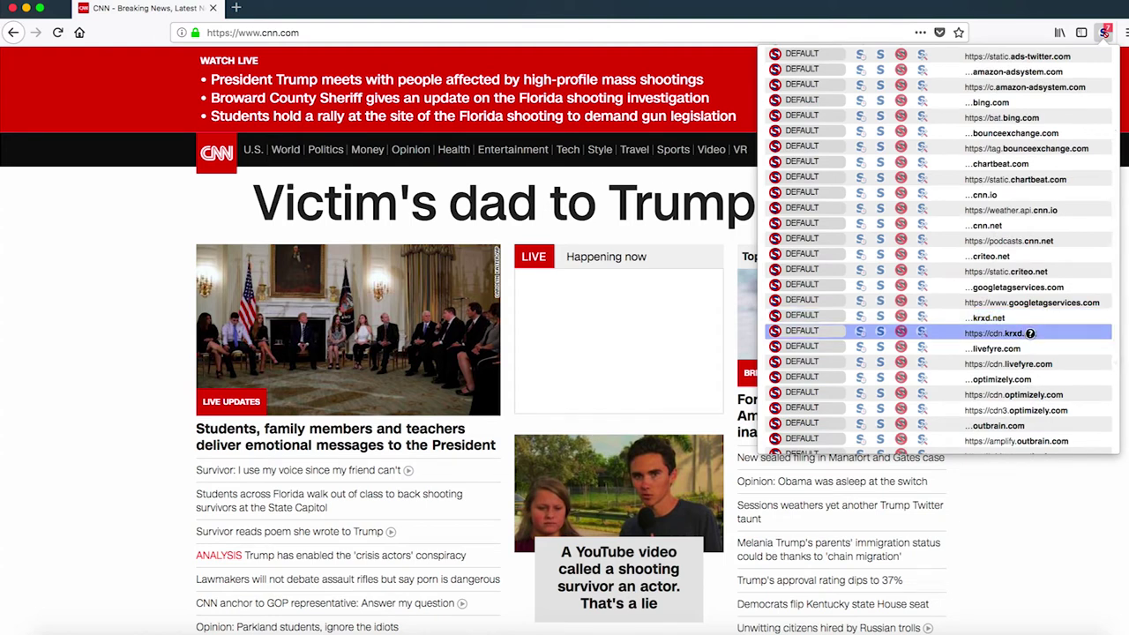
scroll(1034, 410, "down", 3)
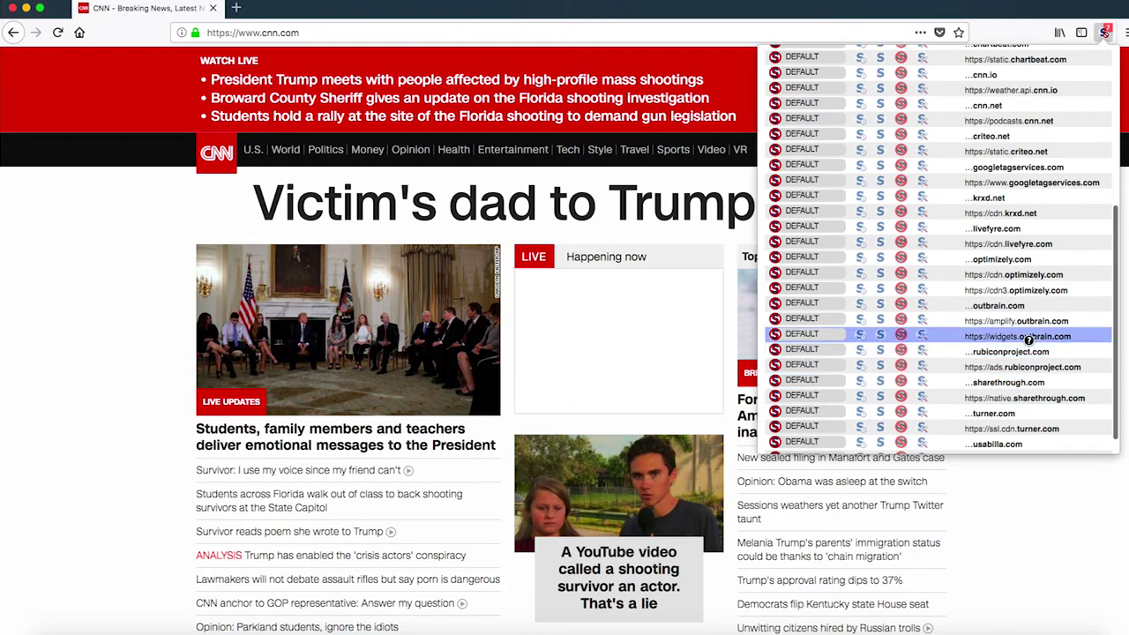
scroll(1030, 424, "down", 1)
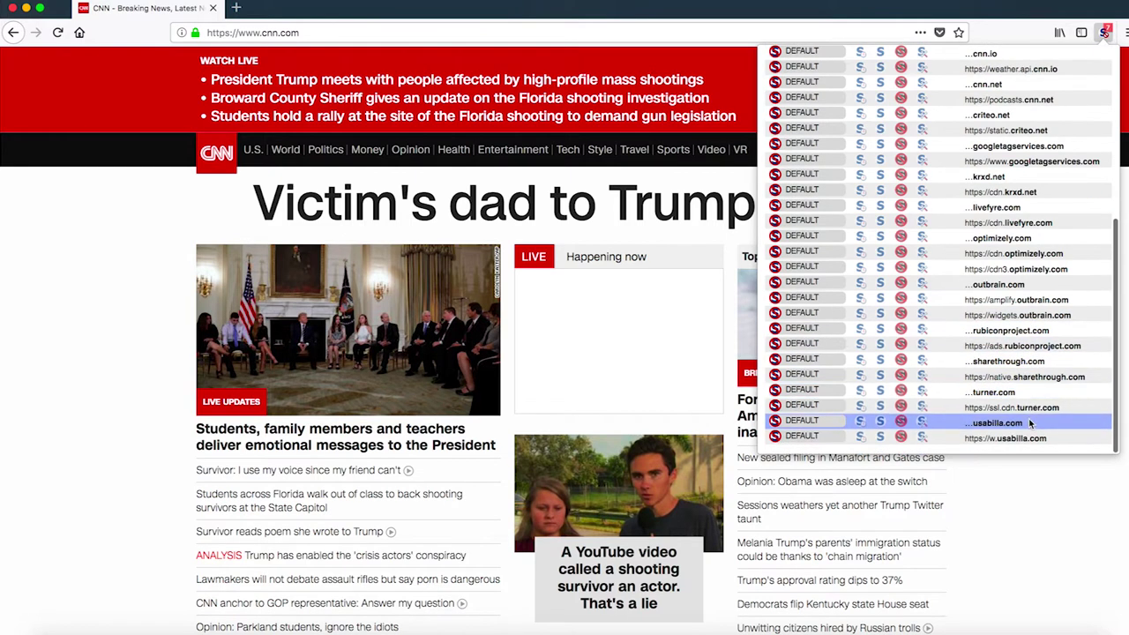
scroll(999, 441, "up", 13)
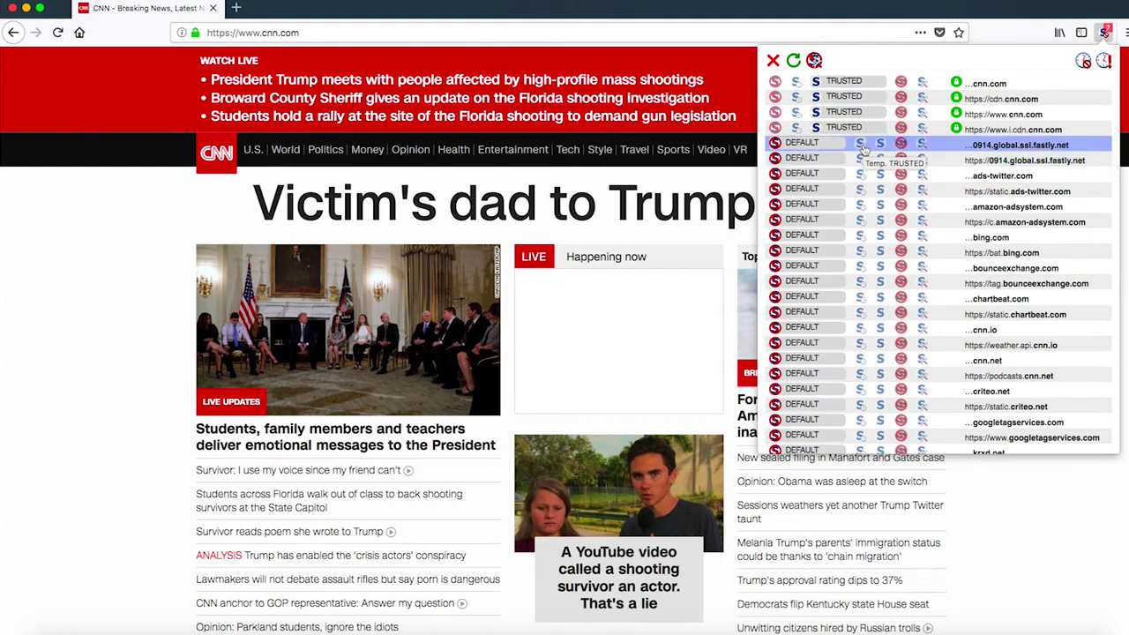
Trust the ads-twitter, amazon-adsystem, bing, cnn.io and cnn.net domains and their subdomains.
left_click(880, 179)
left_click(880, 191)
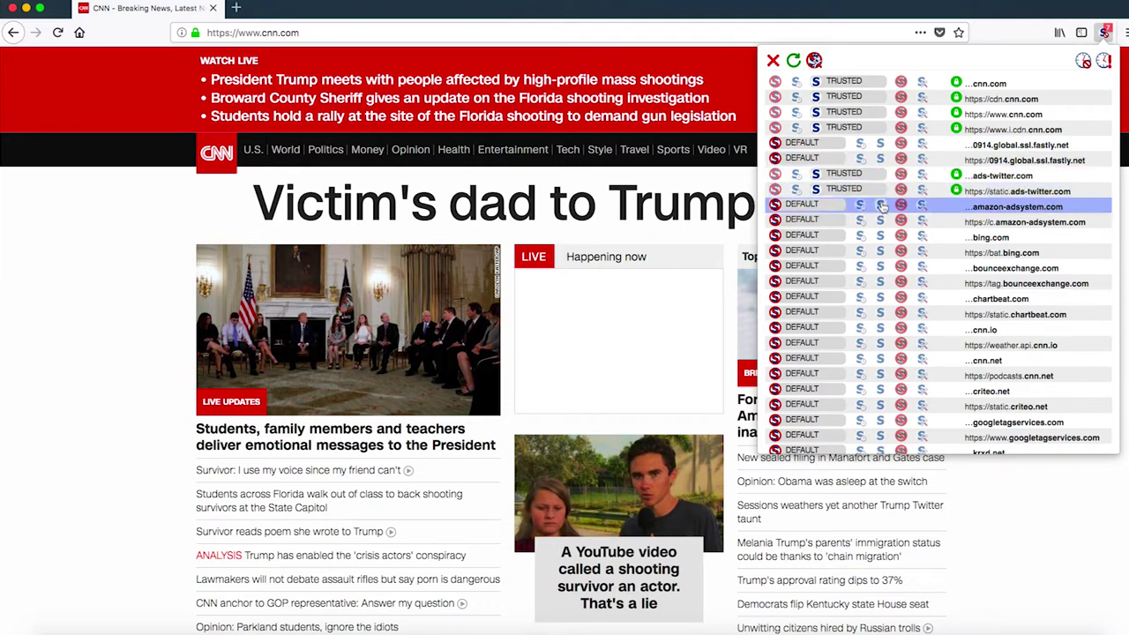
left_click(880, 205)
left_click(880, 221)
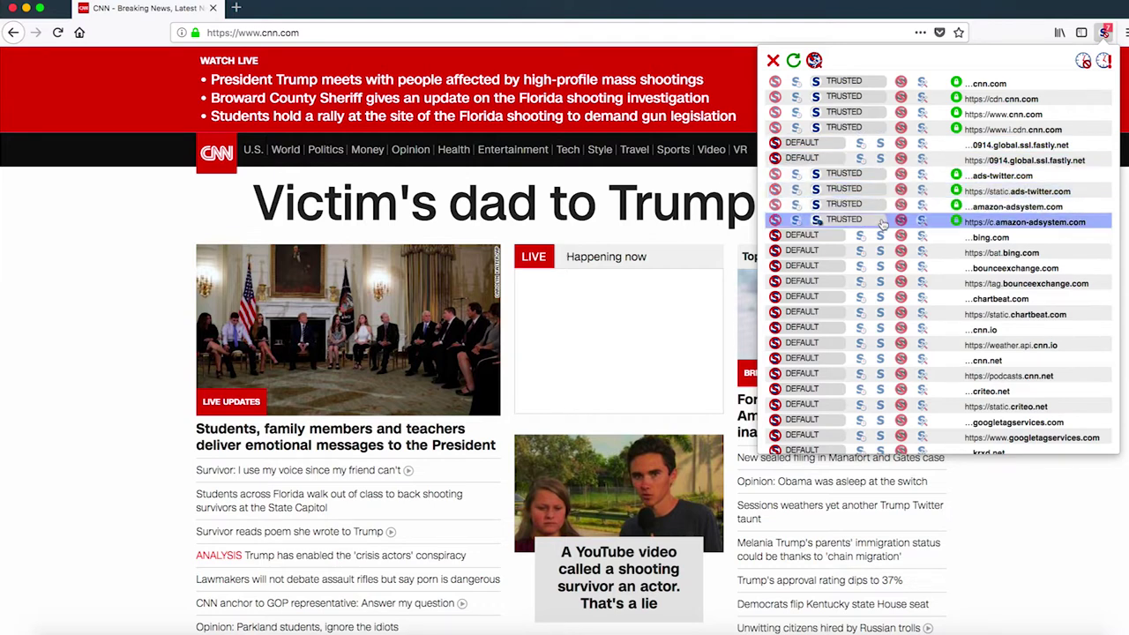
left_click(881, 237)
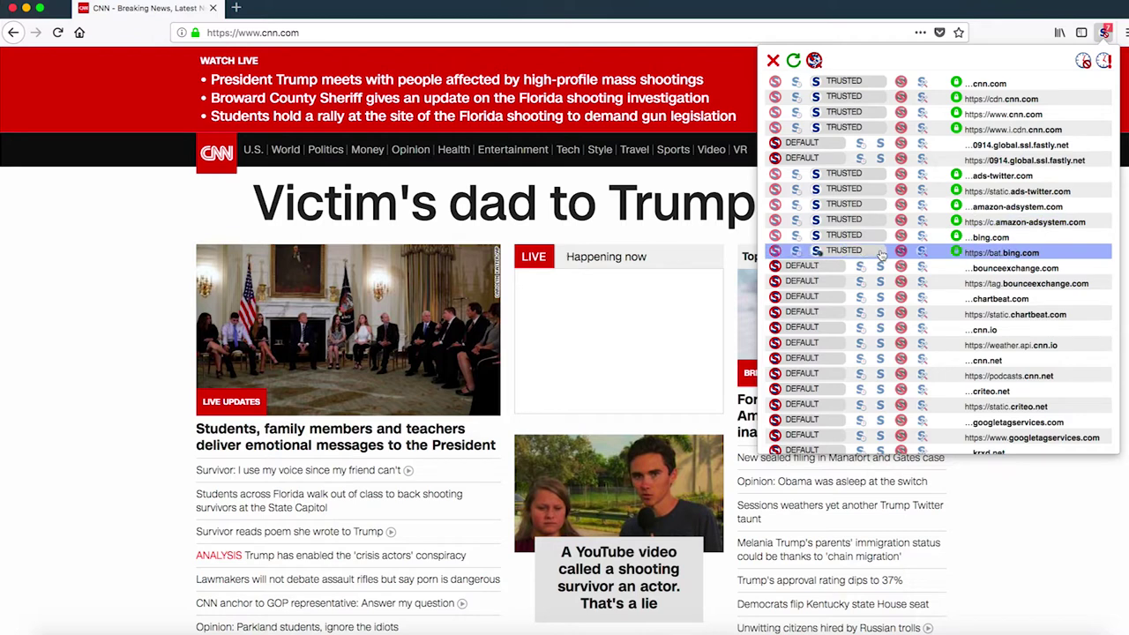
left_click(881, 252)
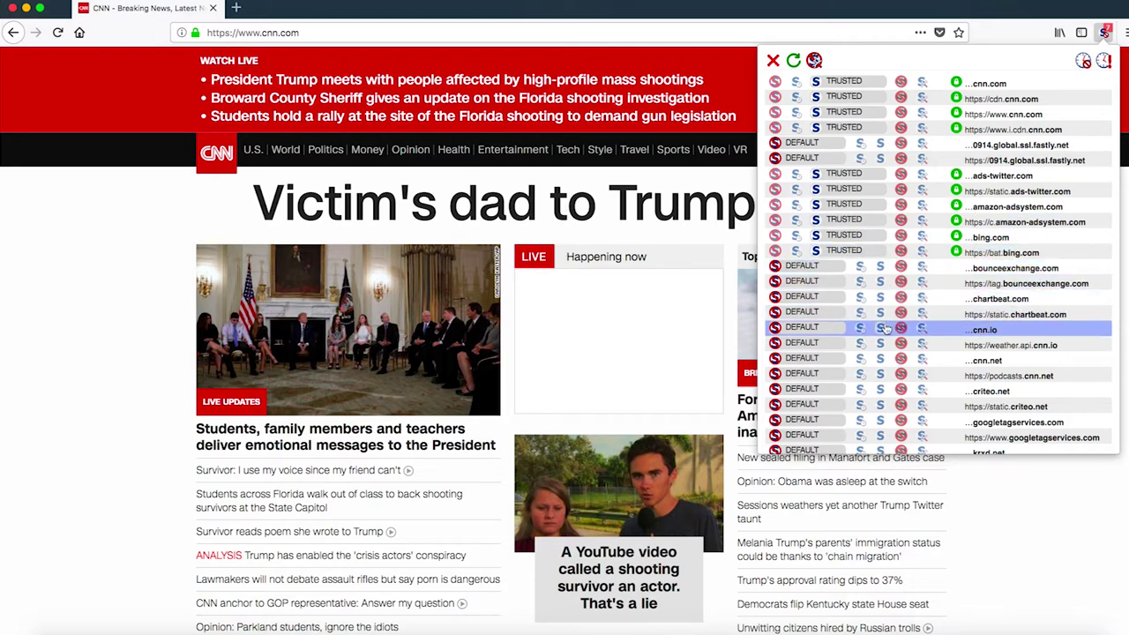
left_click(880, 327)
left_click(881, 343)
left_click(881, 360)
left_click(881, 375)
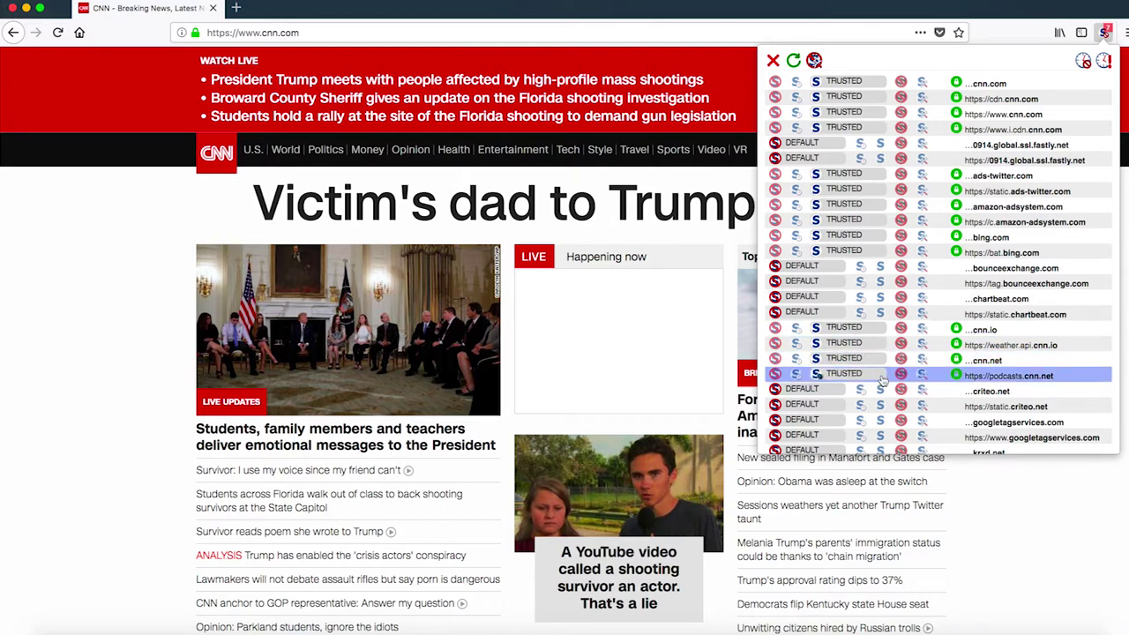
scroll(882, 379, "down", 3)
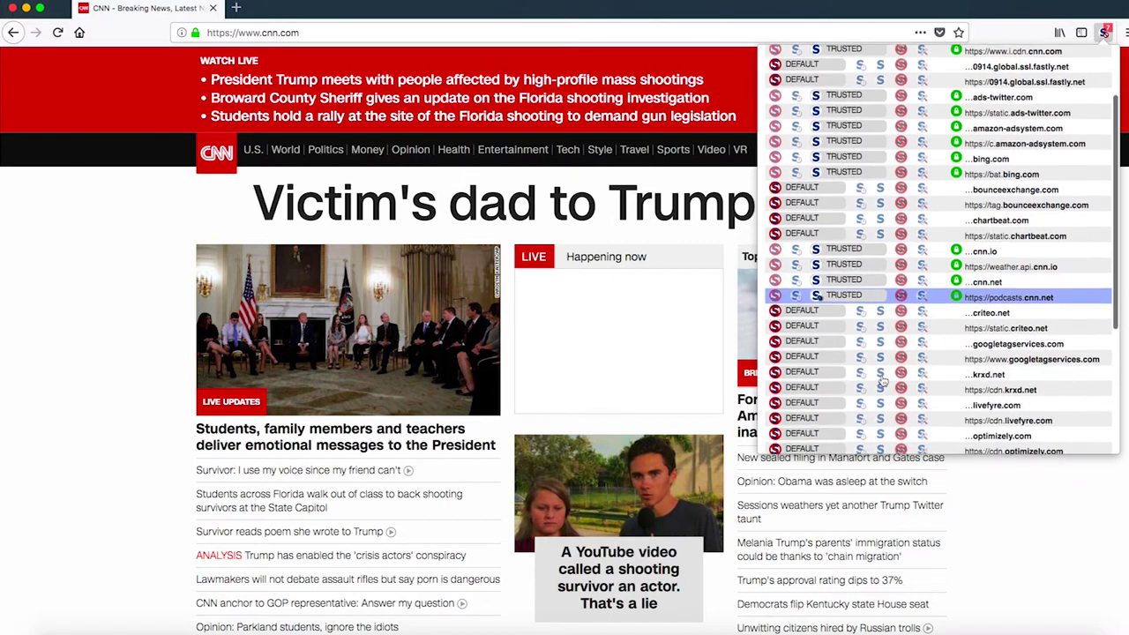
left_click(880, 344)
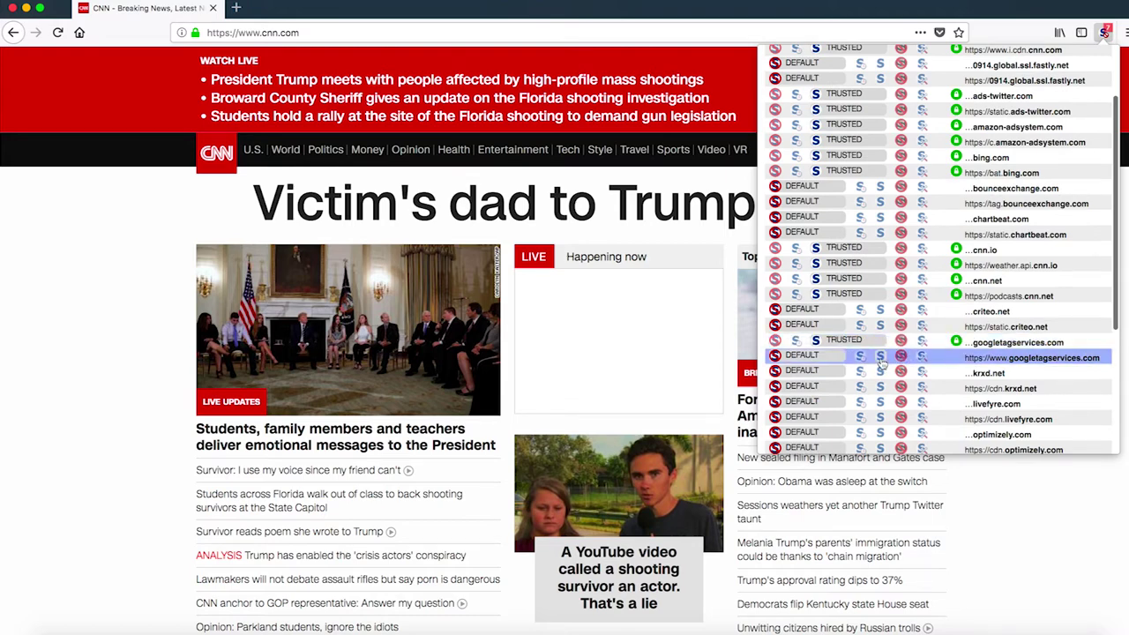
left_click(881, 360)
scroll(883, 371, "down", 3)
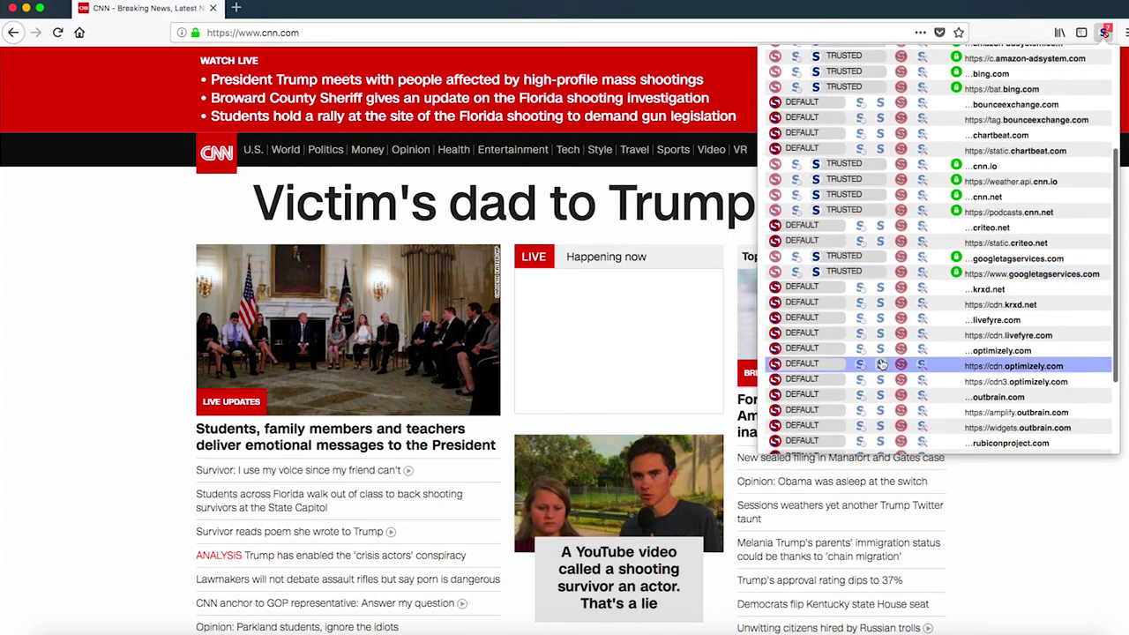
scroll(989, 370, "down", 4)
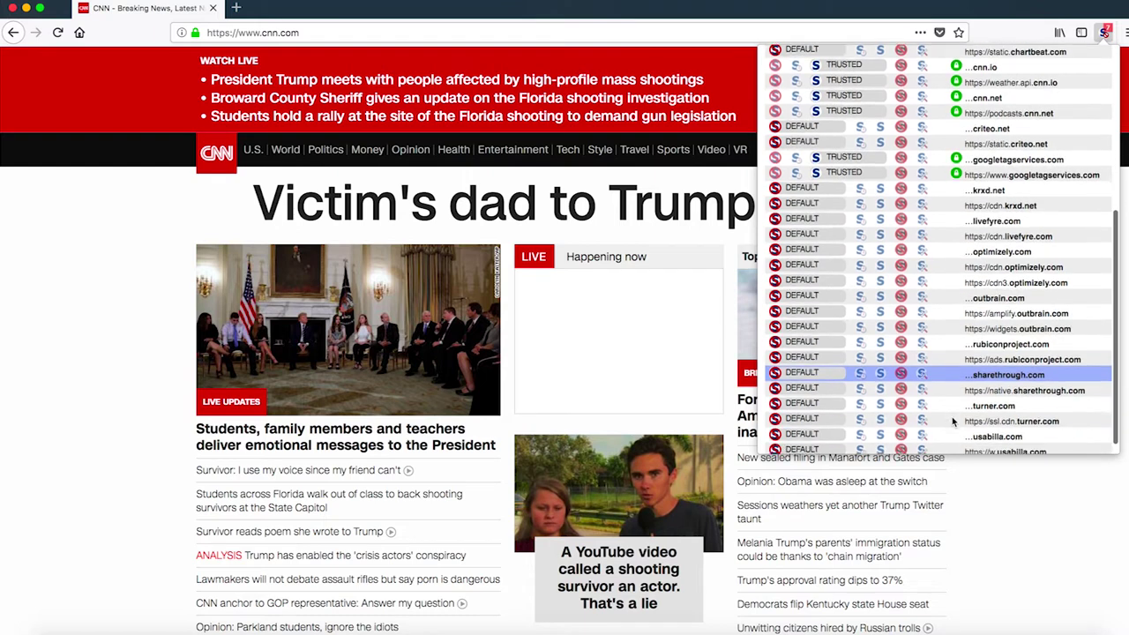
left_click(882, 396)
left_click(883, 412)
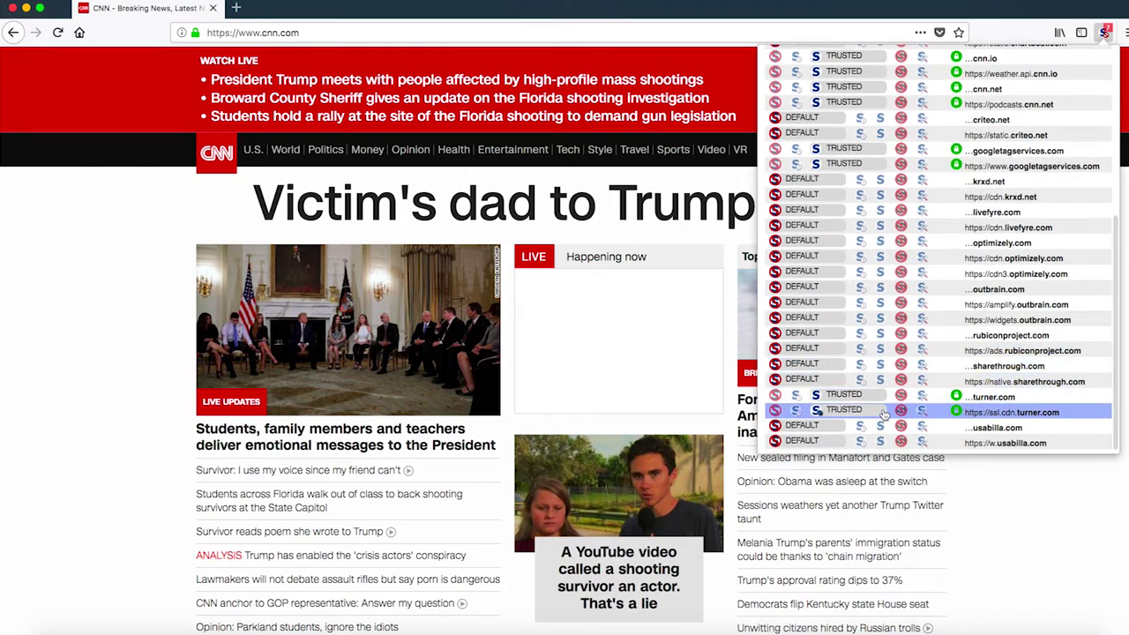
scroll(883, 414, "down", 1)
left_click(1029, 527)
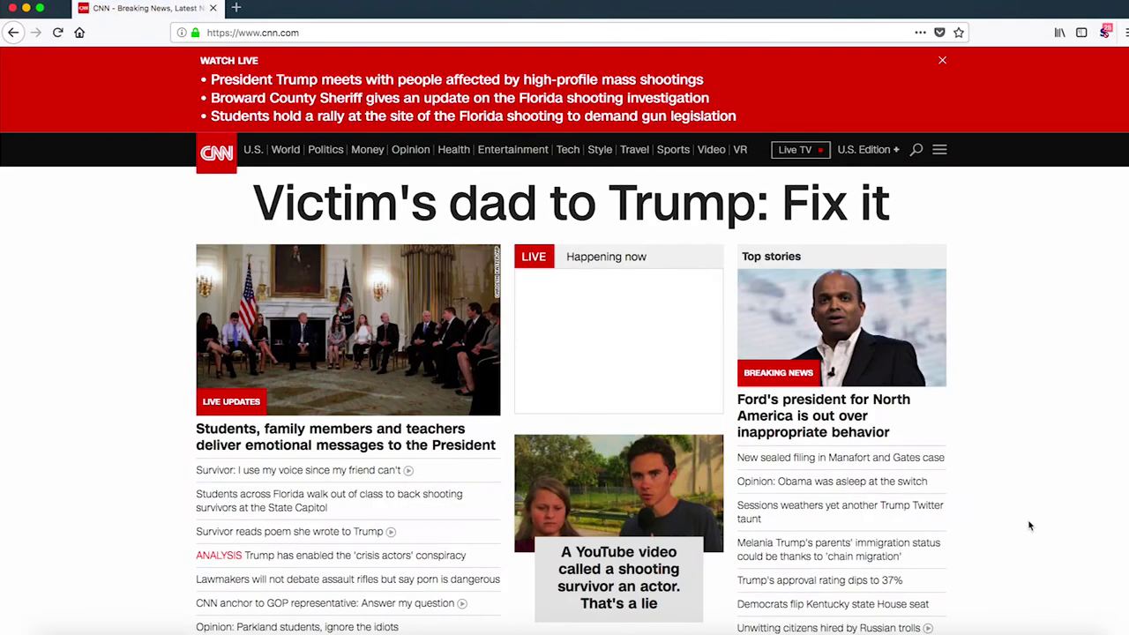
Temporarily trust the bounceexchange, chartbeat, criteo.net, doubleclick and google-analytics domains.
left_click(1103, 33)
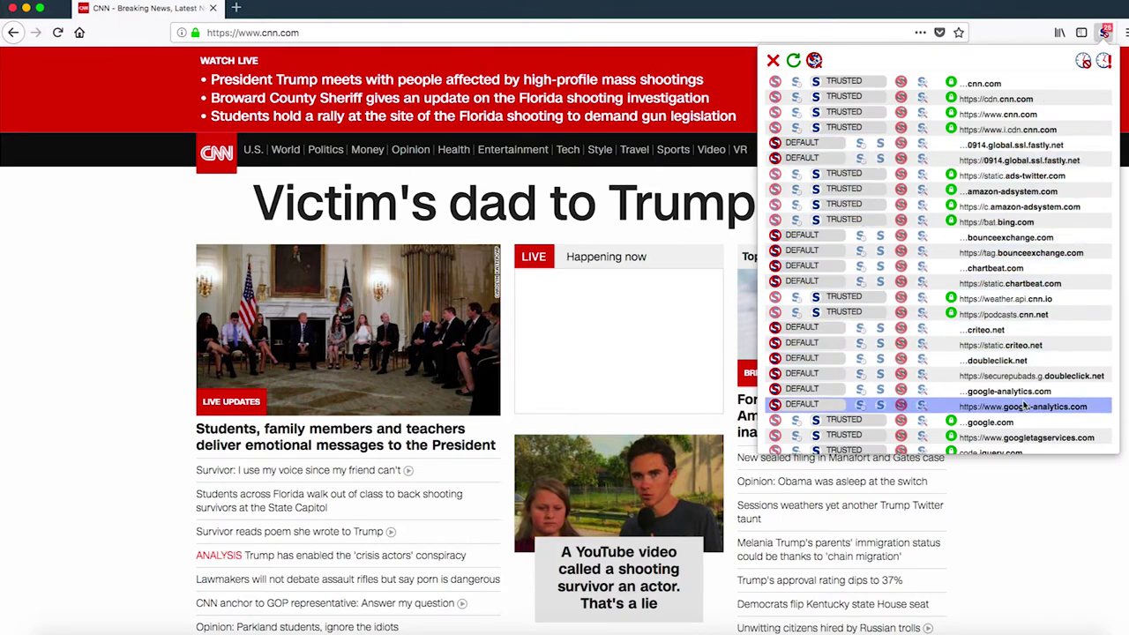
scroll(1028, 371, "down", 6)
scroll(971, 194, "up", 6)
left_click(862, 238)
left_click(862, 252)
left_click(862, 268)
left_click(862, 284)
left_click(862, 330)
left_click(862, 345)
left_click(862, 360)
left_click(862, 375)
left_click(862, 391)
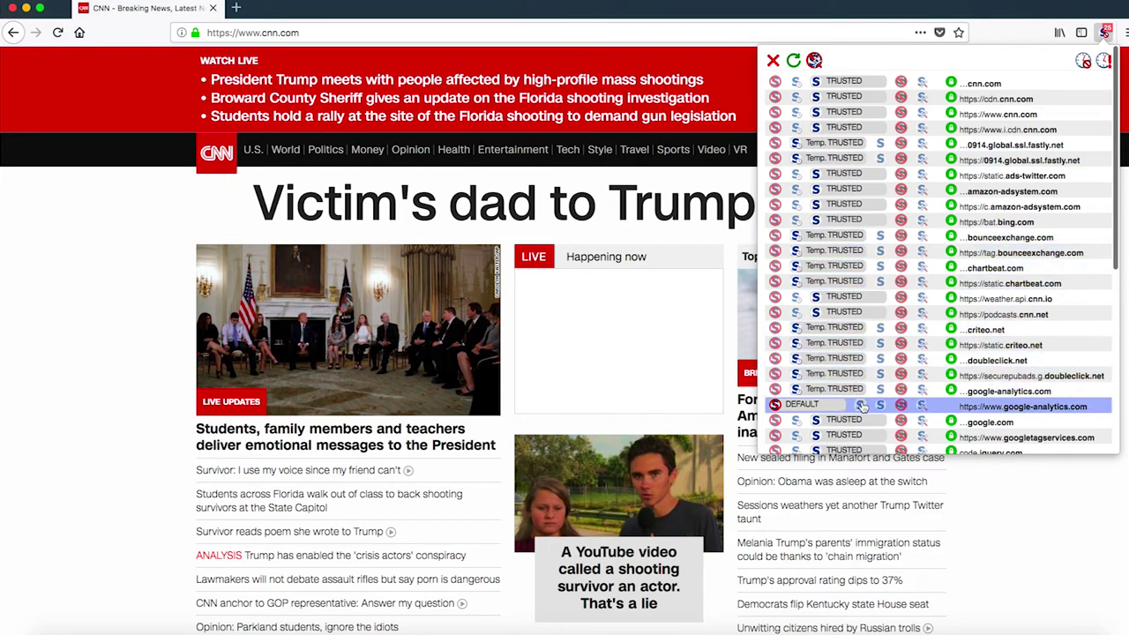
left_click(862, 407)
Temporarily trust the krxd.net, livefyre.com and optimizely.com domains, including cdn3.optimizely.com.
scroll(862, 407, "down", 3)
left_click(862, 322)
left_click(862, 337)
left_click(862, 353)
left_click(862, 368)
left_click(862, 384)
left_click(862, 399)
left_click(862, 415)
Temporarily trust amplify and widgets.outbrain.com, rubiconproject.com, ads.rubiconproject.com and sharethrough.com.
scroll(862, 417, "down", 1)
left_click(862, 381)
left_click(862, 397)
left_click(862, 412)
left_click(862, 429)
left_click(862, 444)
Temporarily trust native.sharethrough.com, twitter.com, analytics.twitter.com and the usabilla domains, then reload.
scroll(862, 441, "down", 2)
left_click(862, 361)
left_click(862, 391)
left_click(862, 407)
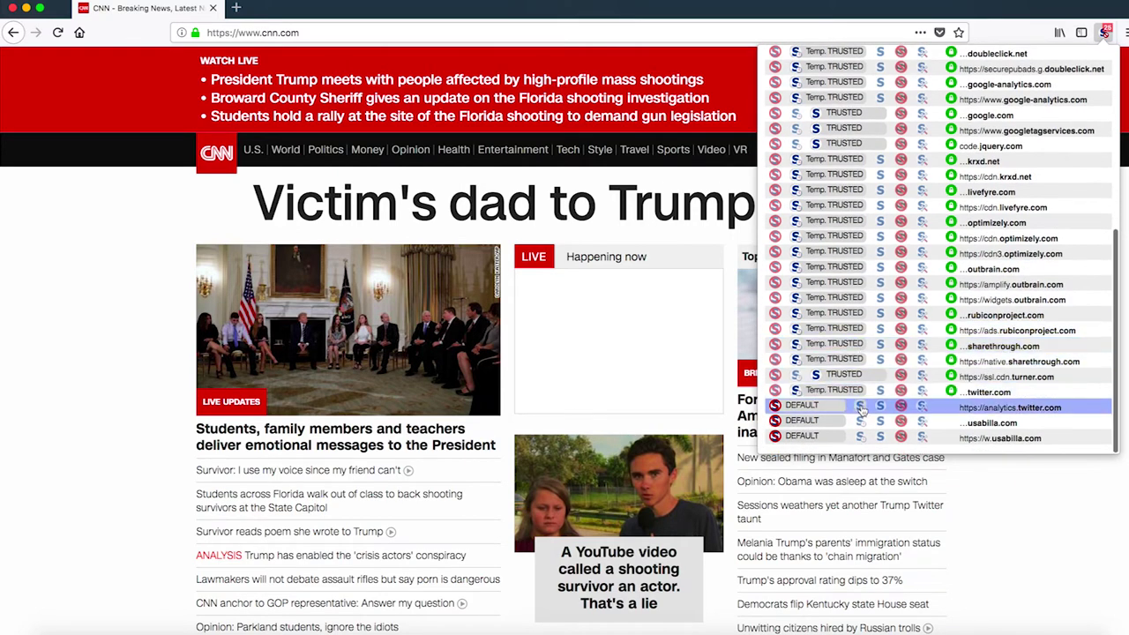
left_click(862, 422)
left_click(862, 437)
scroll(862, 439, "up", 2)
scroll(862, 439, "up", 2)
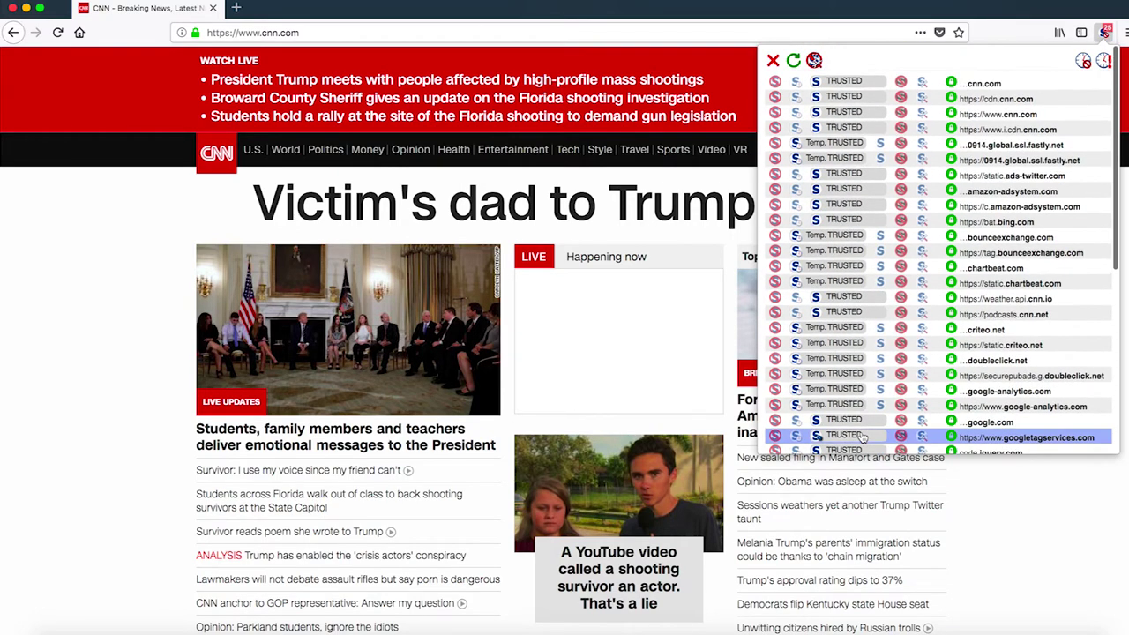
scroll(862, 432, "down", 4)
left_click(1013, 555)
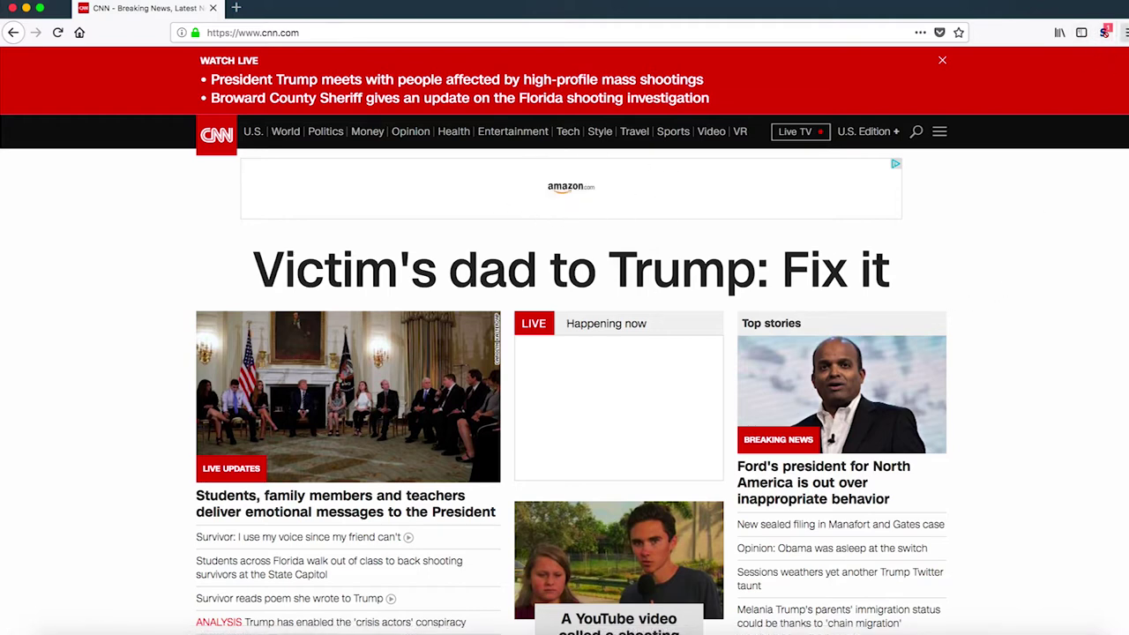
Reopen NoScript's domain list and scan it for domains still at DEFAULT, like facebook and moatads.
left_click(1107, 34)
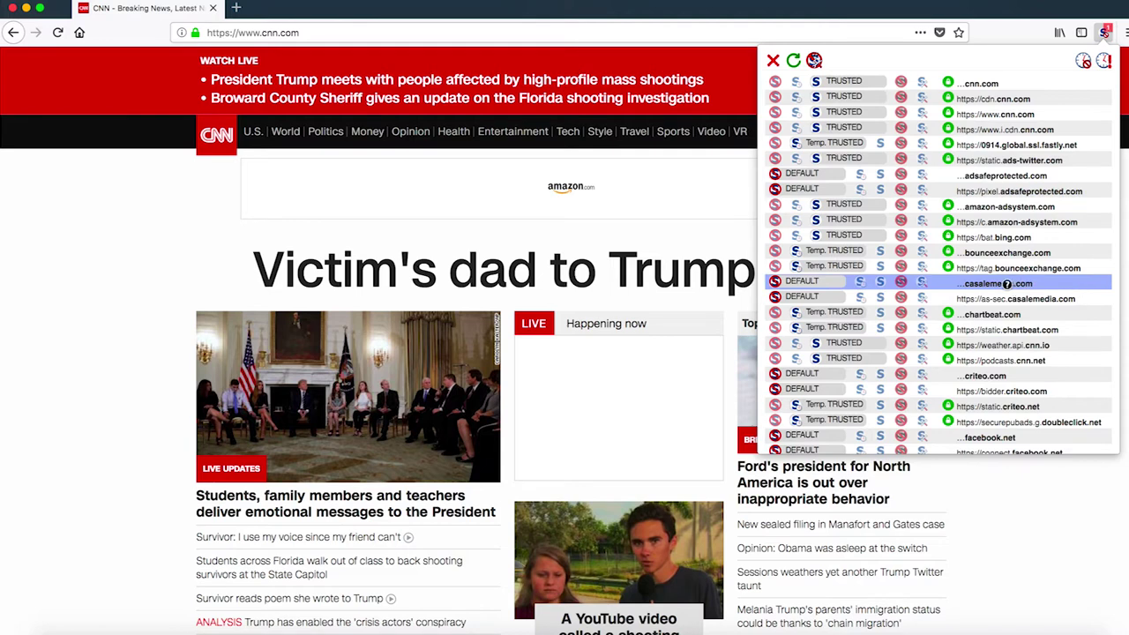
scroll(1041, 302, "down", 3)
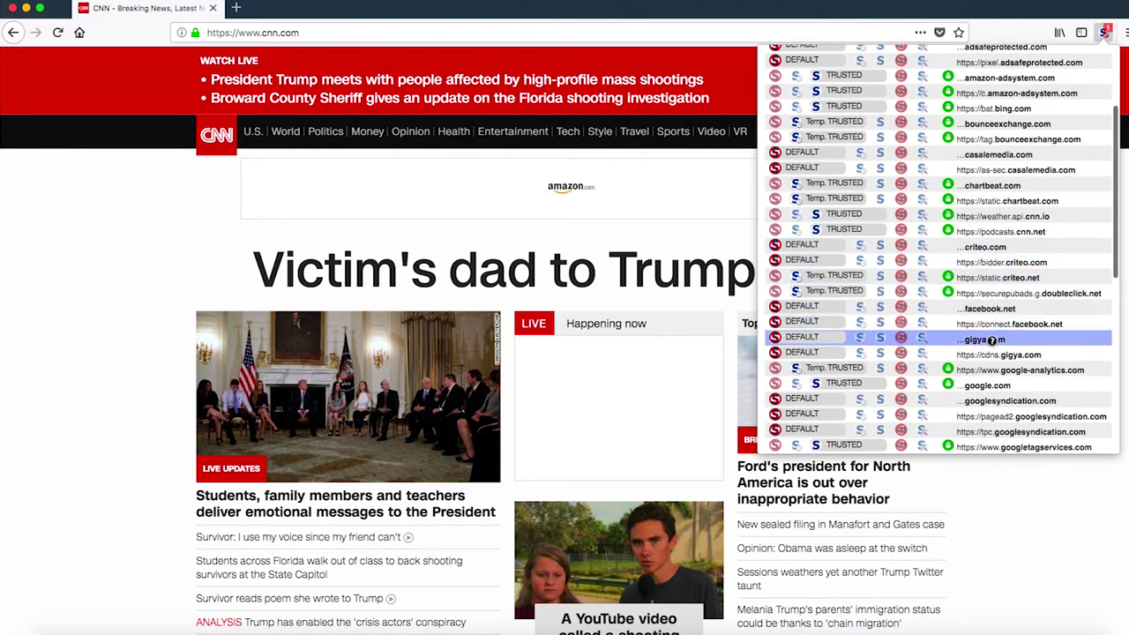
scroll(1019, 415, "down", 3)
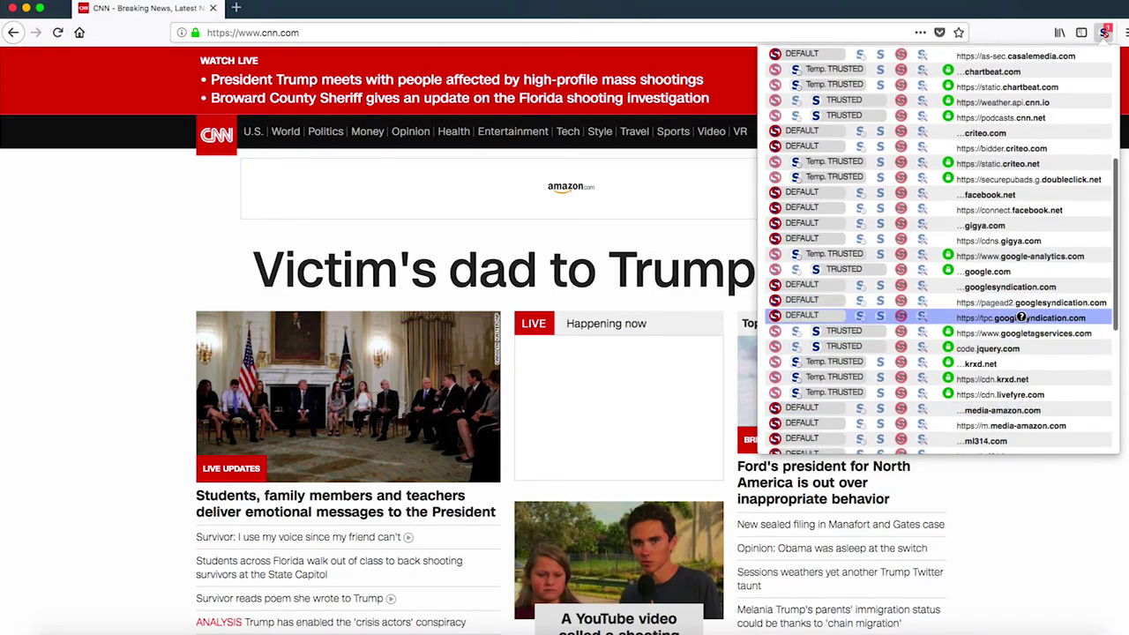
scroll(1020, 318, "down", 2)
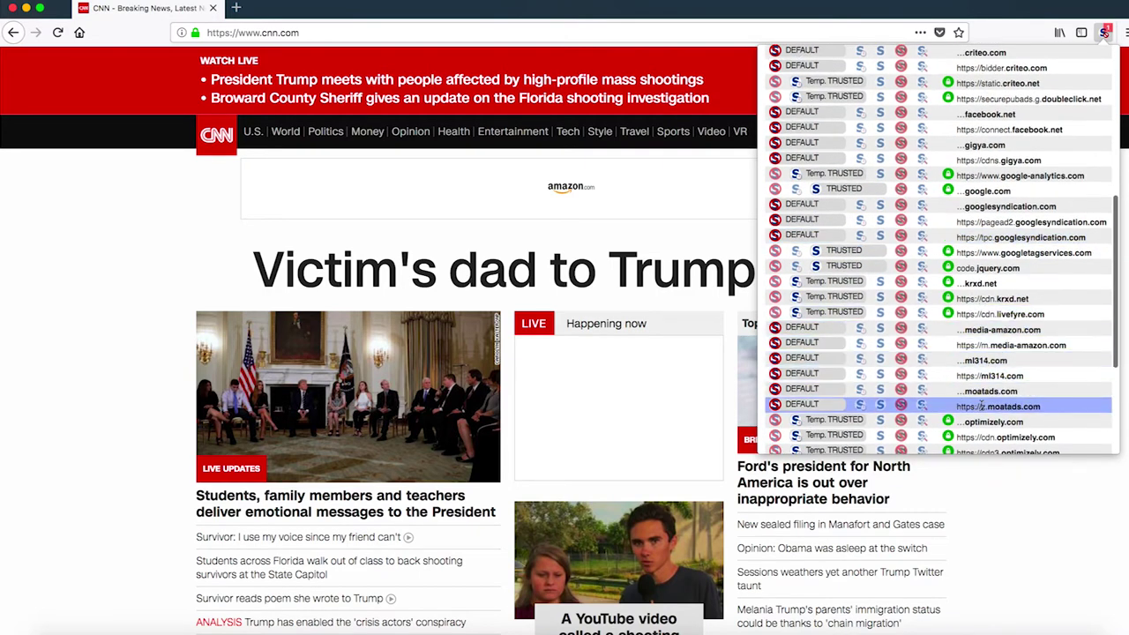
scroll(982, 406, "down", 5)
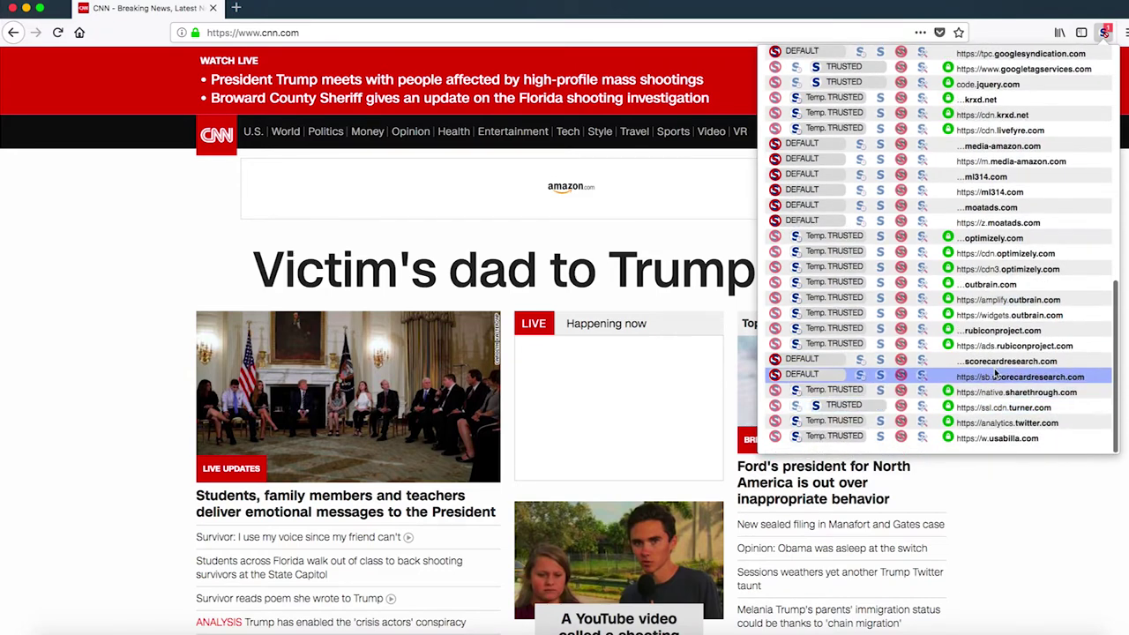
scroll(995, 370, "up", 8)
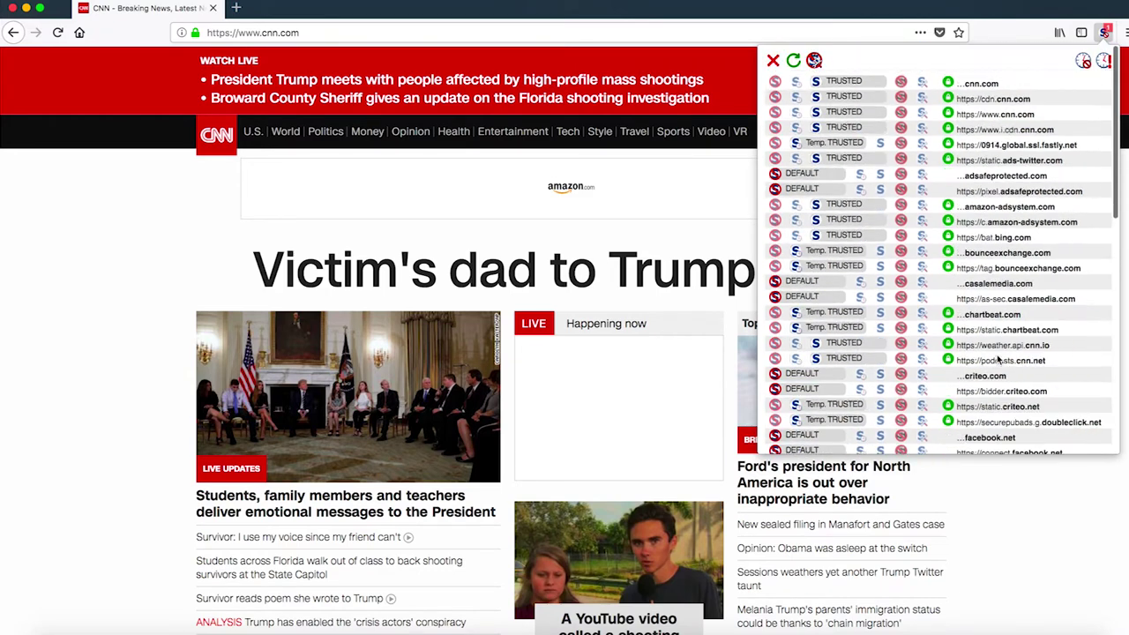
Temporarily trust adsafeprotected, casalemedia, criteo.com, facebook.net and gigya.com domains.
left_click(861, 176)
left_click(861, 191)
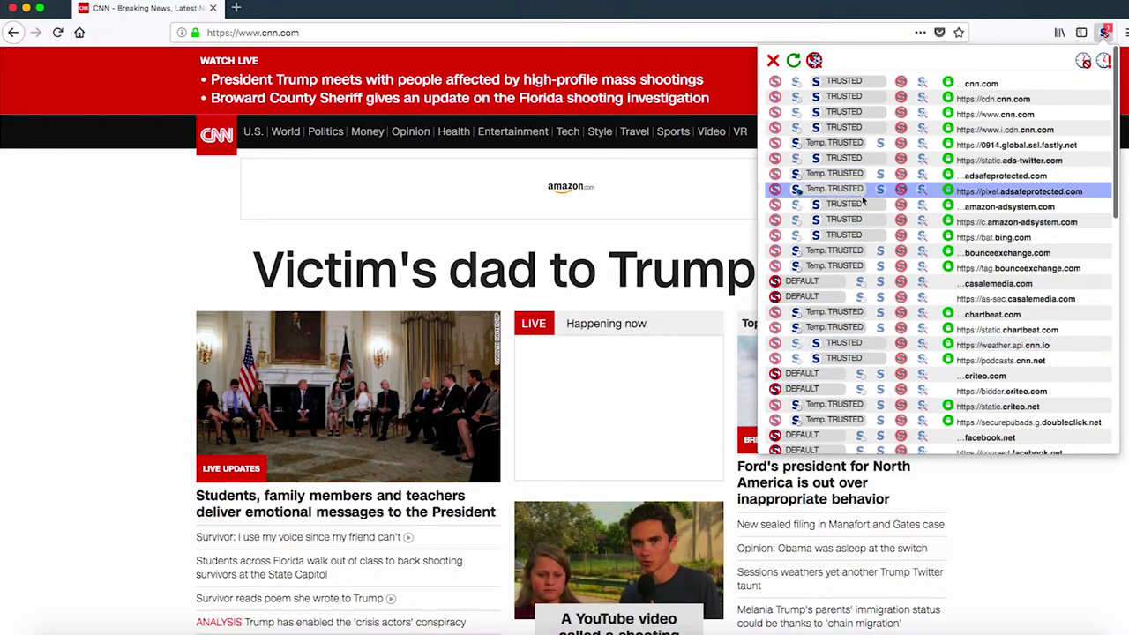
left_click(861, 284)
scroll(866, 305, "down", 3)
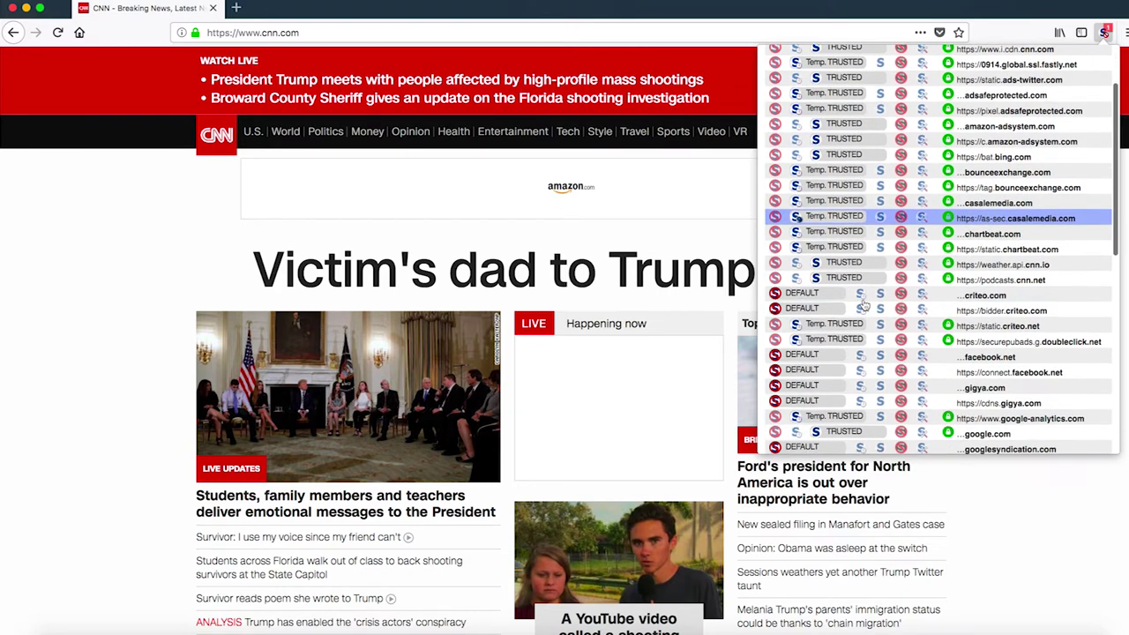
left_click(862, 295)
left_click(863, 310)
left_click(862, 357)
left_click(862, 373)
left_click(862, 388)
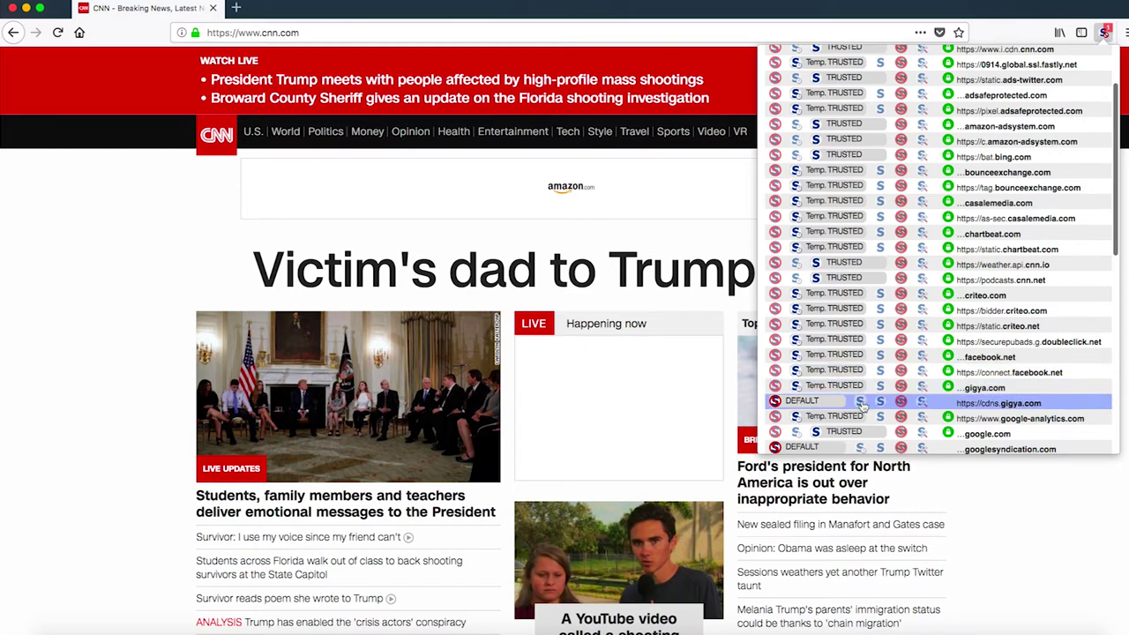
Temporarily trust the googlesyndication domains, media-amazon.com and scorecardresearch.com.
scroll(862, 406, "down", 5)
left_click(862, 313)
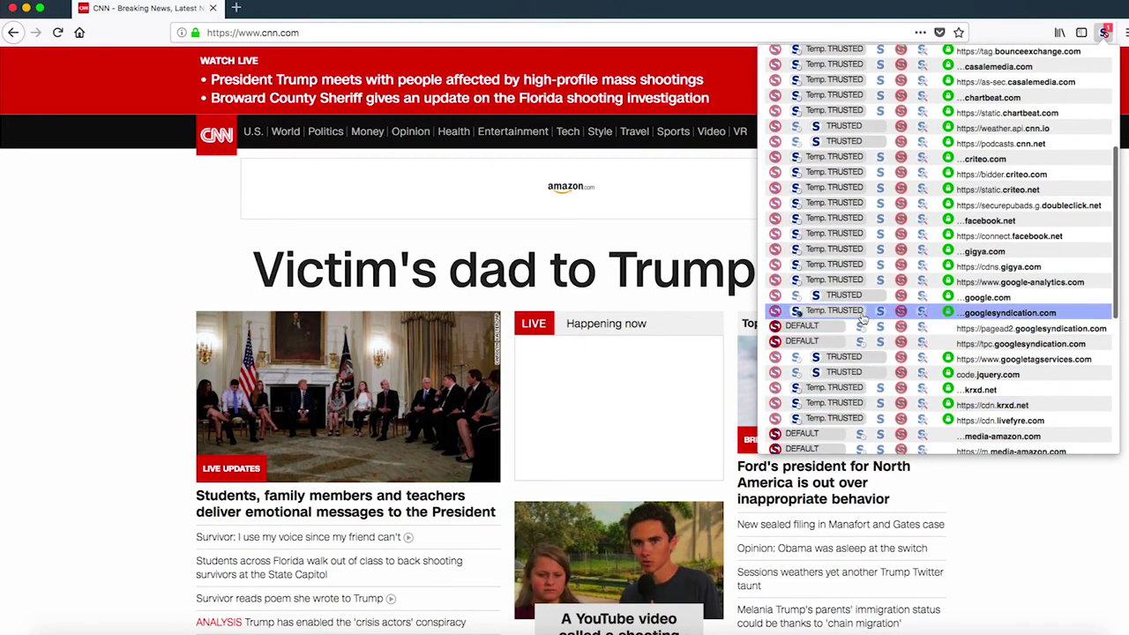
left_click(862, 328)
left_click(862, 343)
scroll(862, 340, "down", 4)
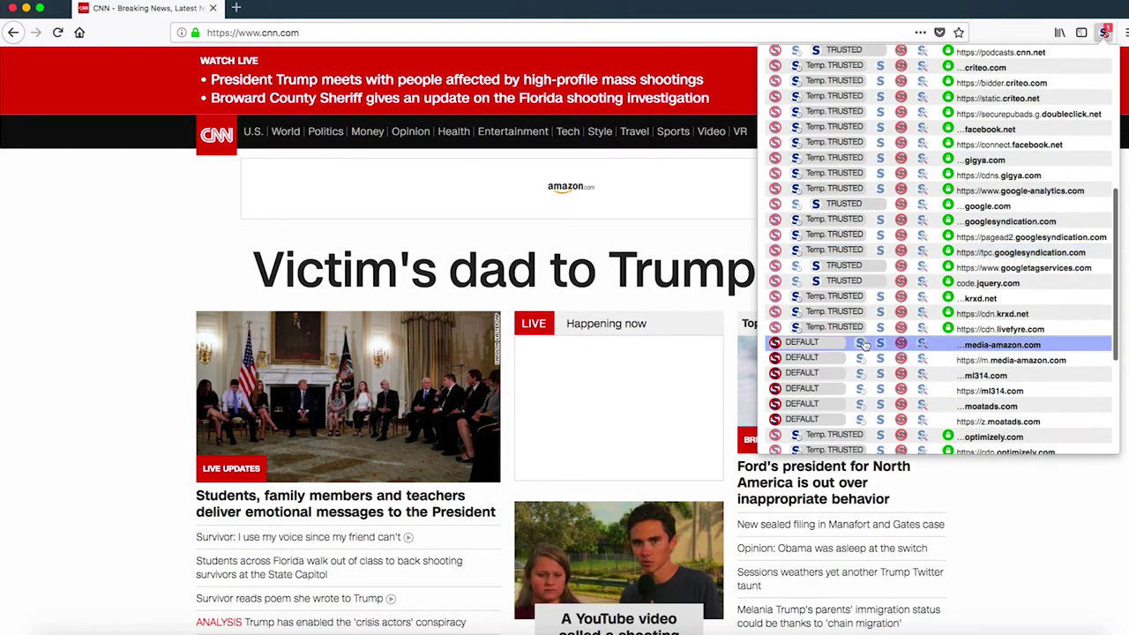
left_click(861, 345)
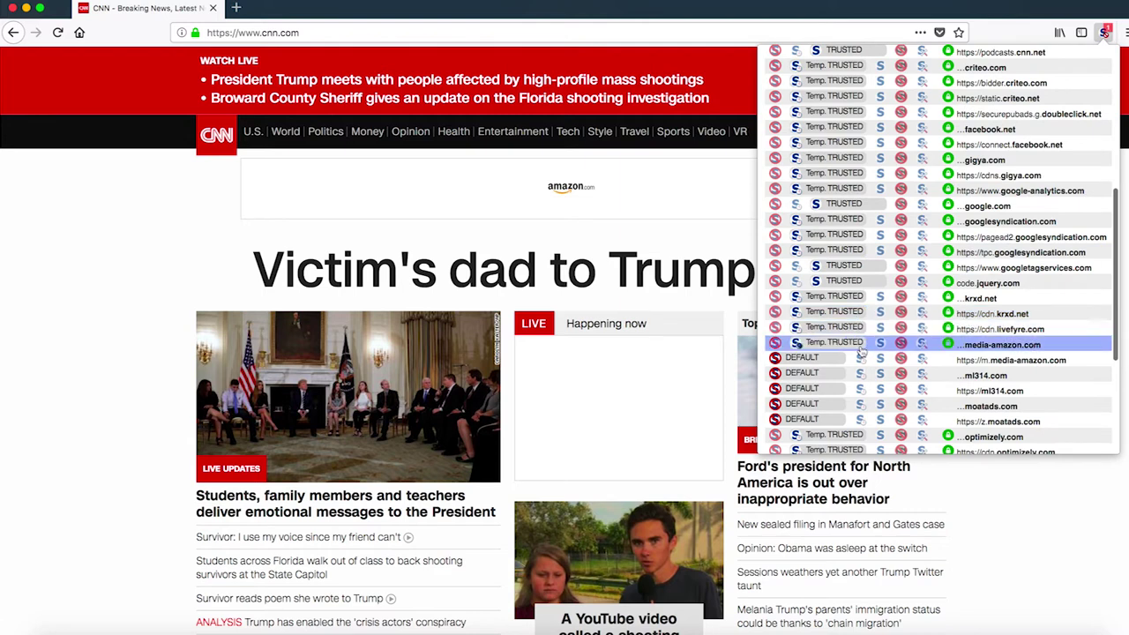
scroll(882, 349, "down", 8)
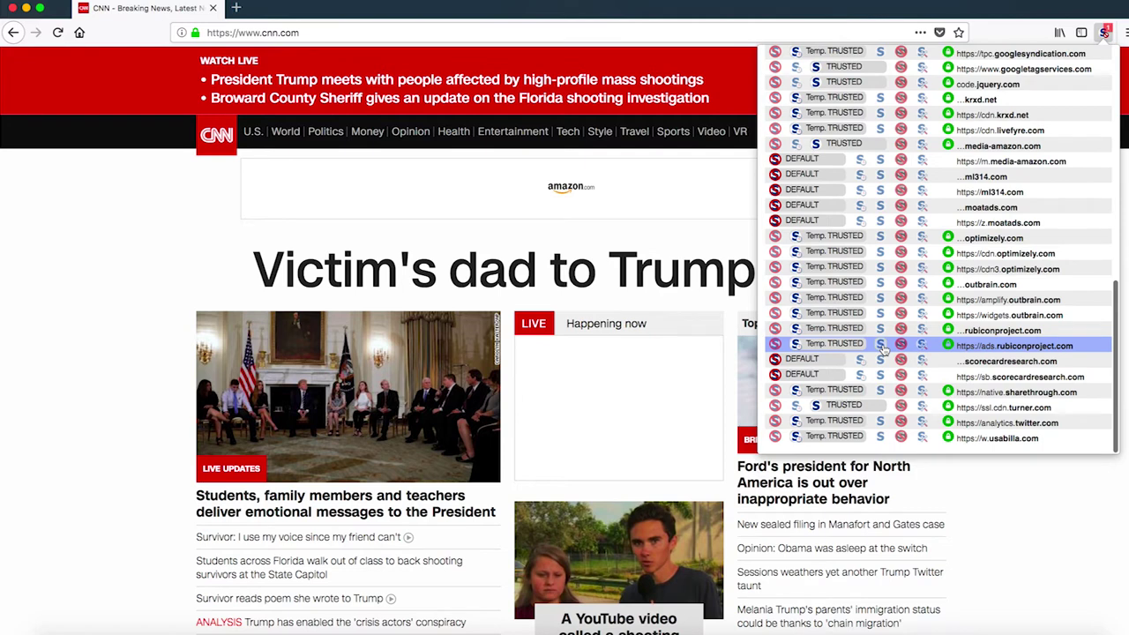
left_click(860, 361)
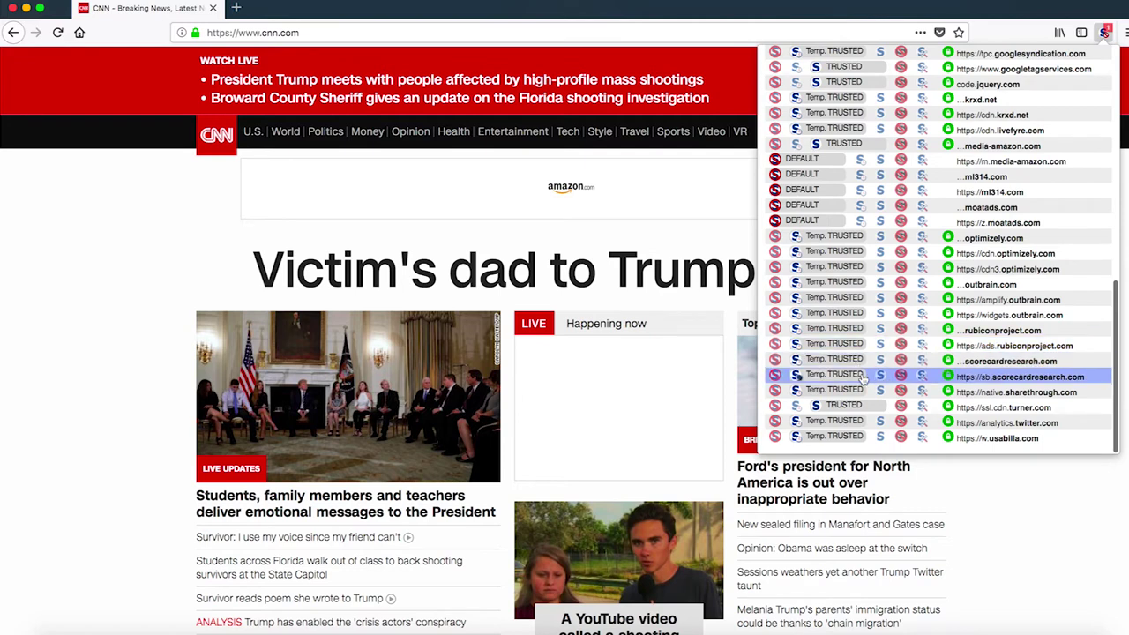
Temporarily trust m.media-amazon.com, both ml314.com entries and the moatads domains, then reload CNN.
left_click(860, 161)
left_click(860, 175)
left_click(860, 190)
left_click(861, 206)
left_click(861, 221)
scroll(858, 189, "up", 5)
scroll(856, 187, "up", 5)
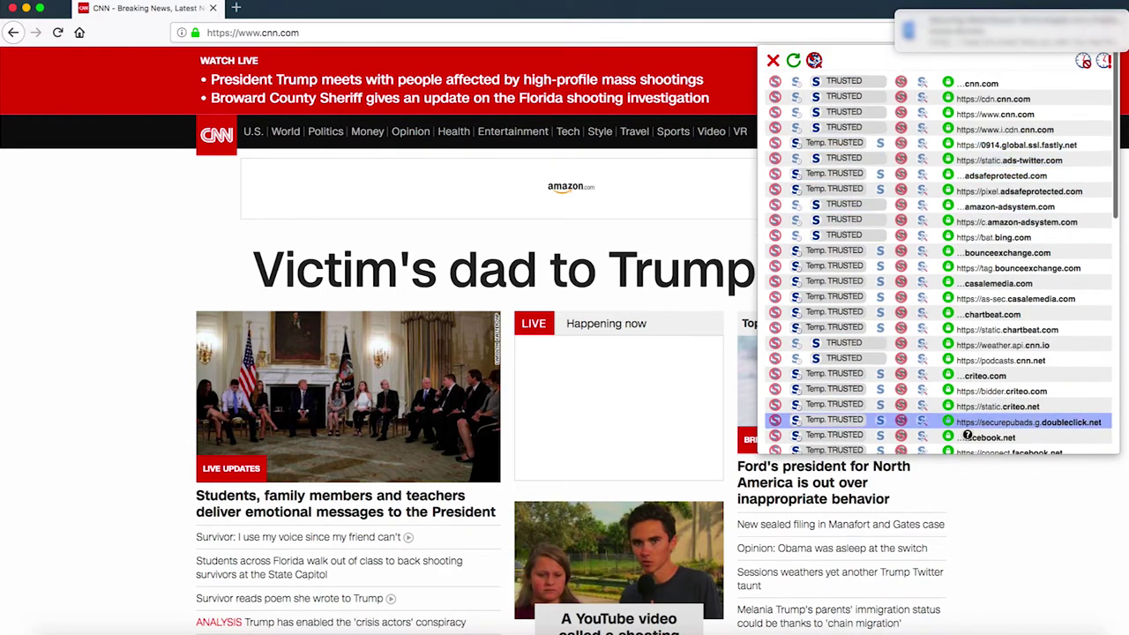
left_click(1026, 494)
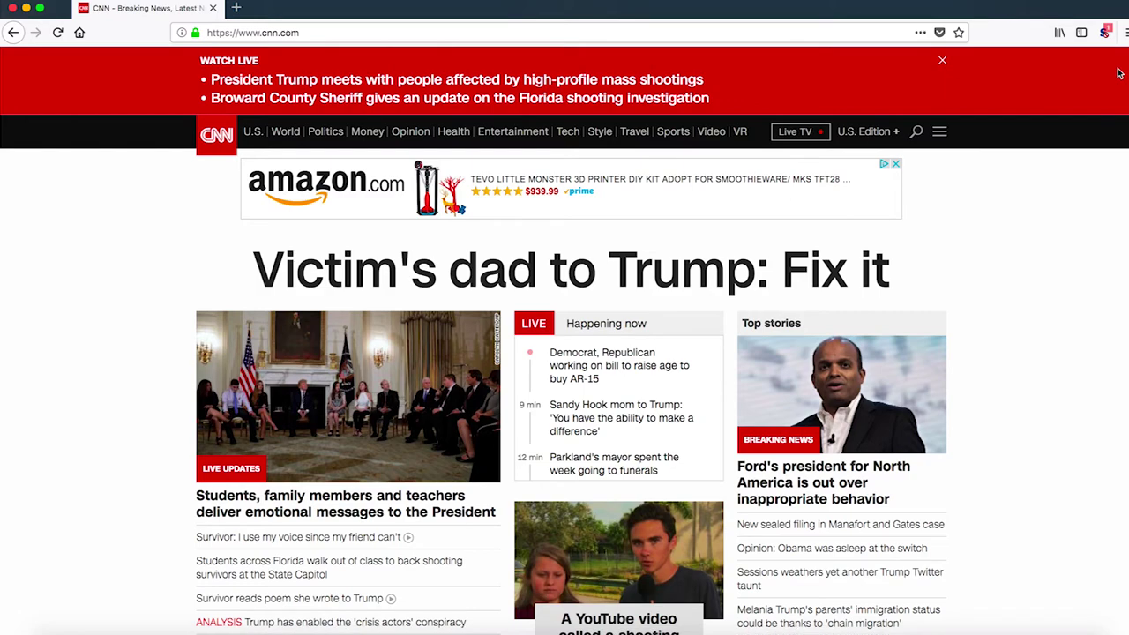
Check NoScript's list for newly appeared domains and reload CNN with the updated permissions.
left_click(1105, 32)
scroll(1015, 291, "down", 15)
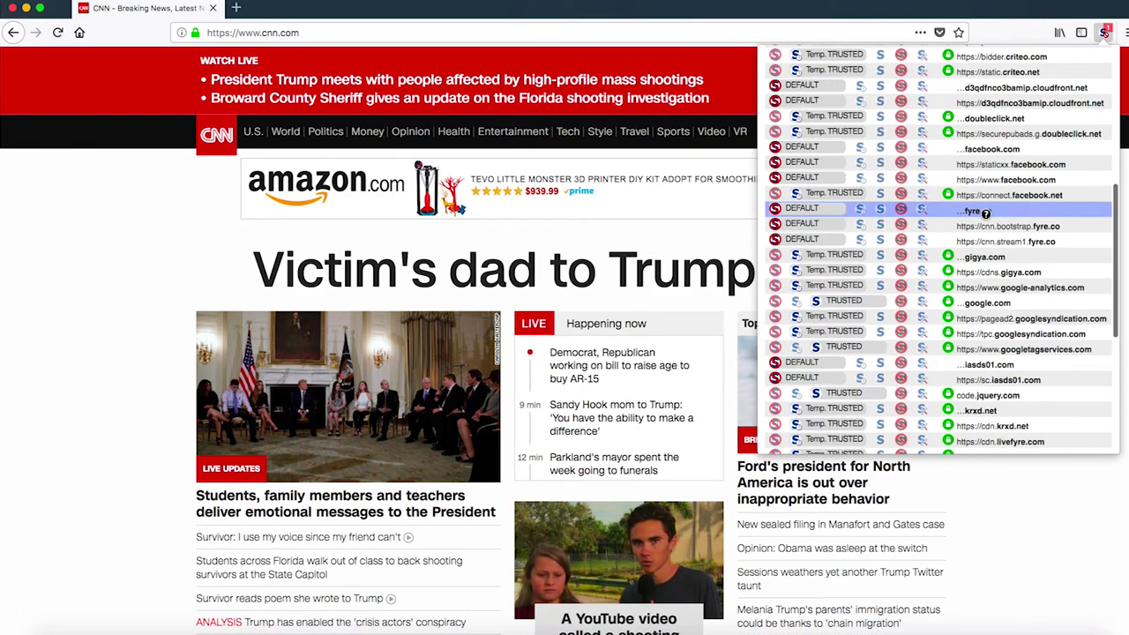
scroll(1021, 289, "up", 10)
scroll(883, 353, "down", 5)
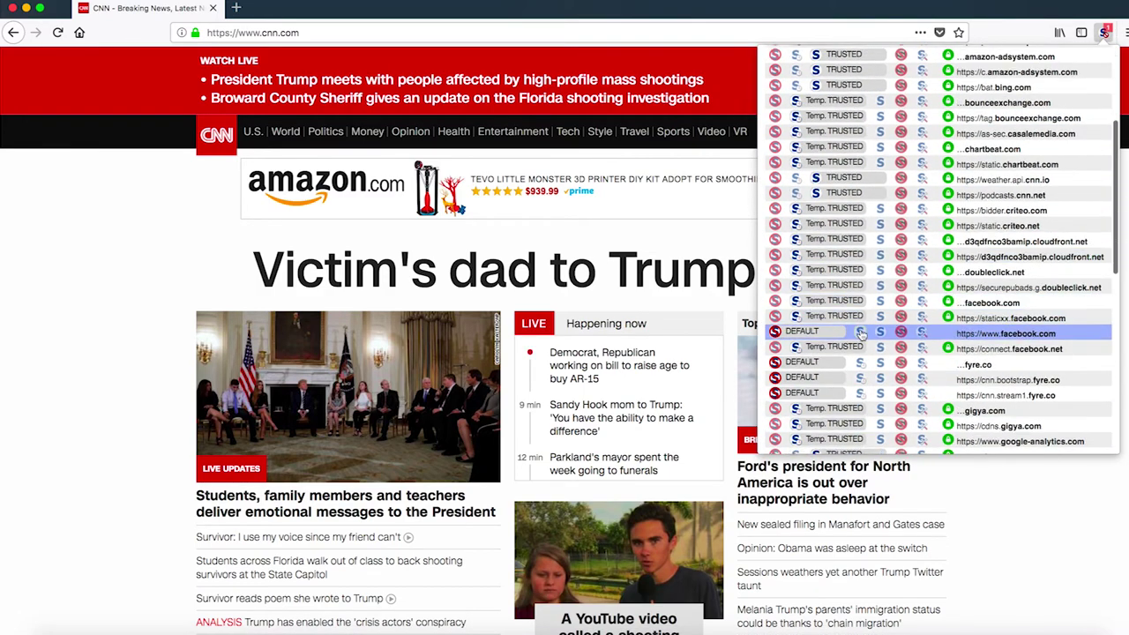
scroll(863, 394, "down", 6)
left_click(977, 514)
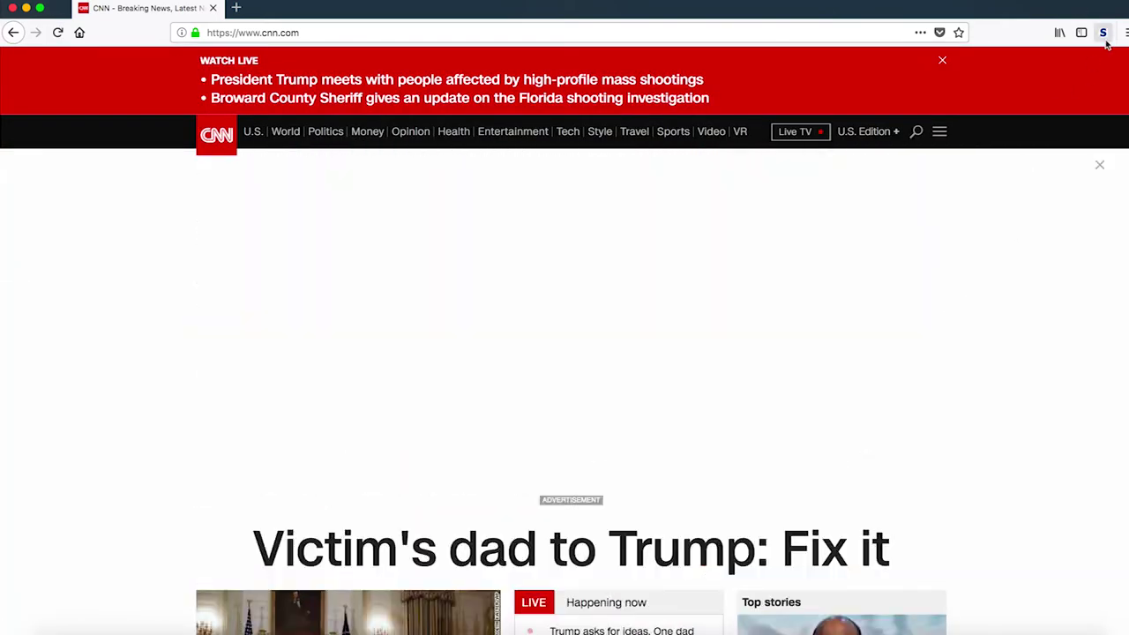
Recheck the domain list and reload CNN twice more, then reopen the list to verify every domain.
left_click(1103, 32)
scroll(992, 375, "down", 10)
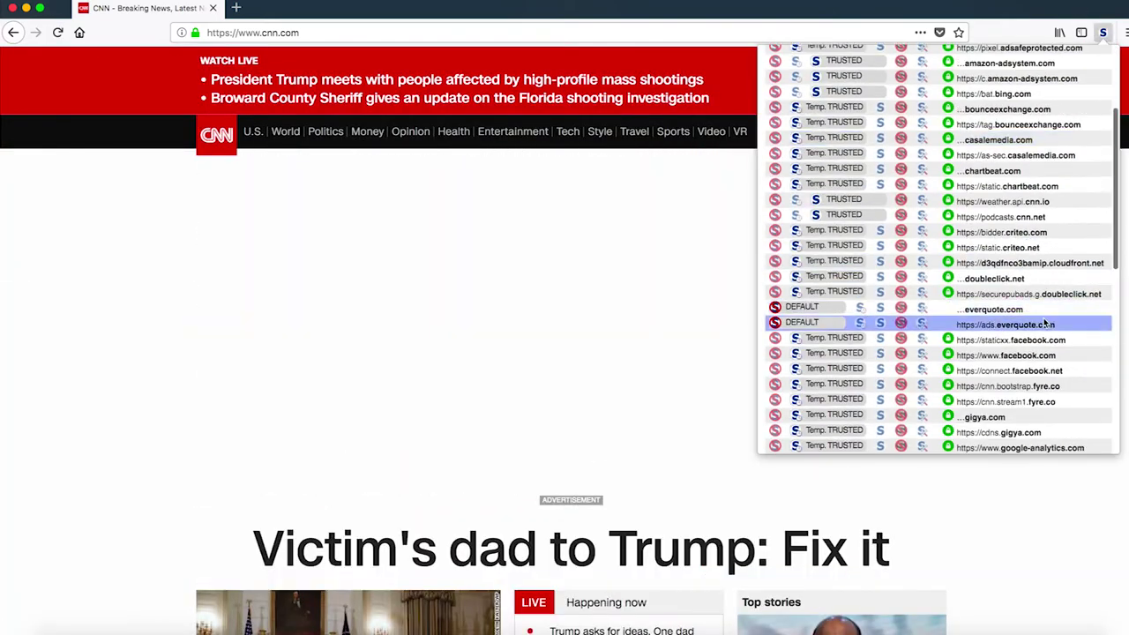
scroll(993, 379, "up", 10)
left_click(1044, 535)
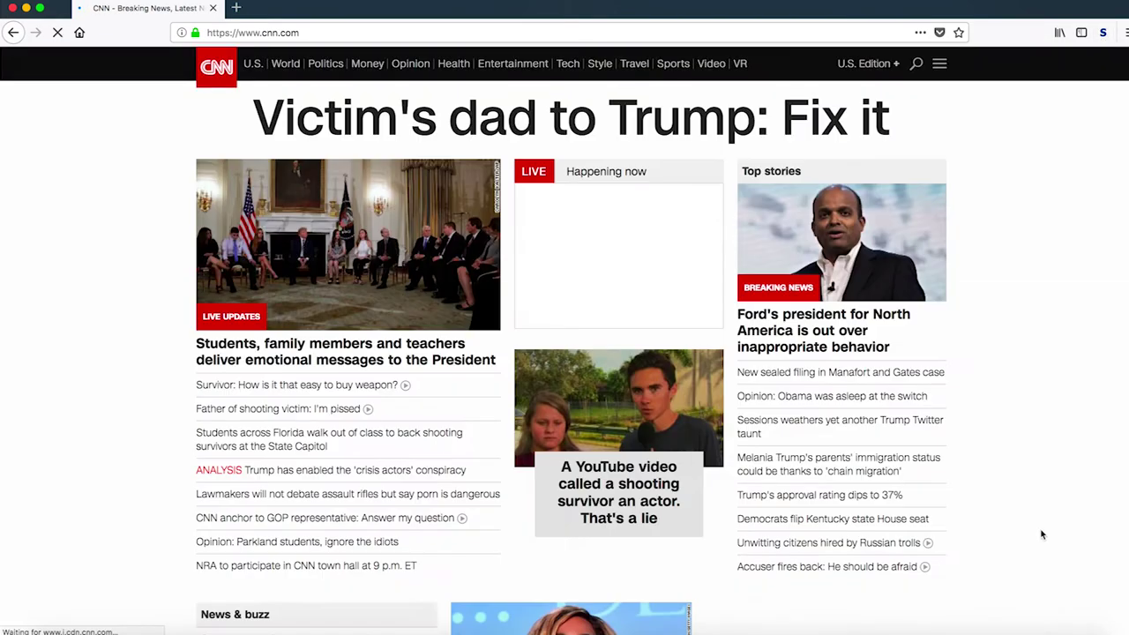
left_click(1102, 31)
scroll(945, 250, "down", 10)
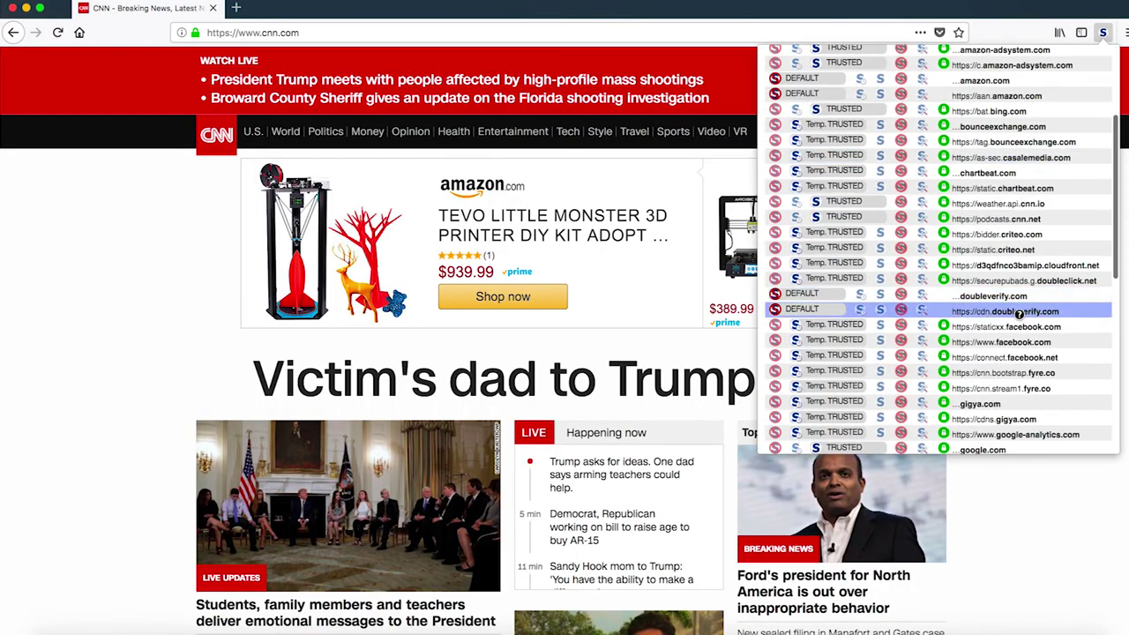
scroll(894, 380, "up", 8)
left_click(1033, 479)
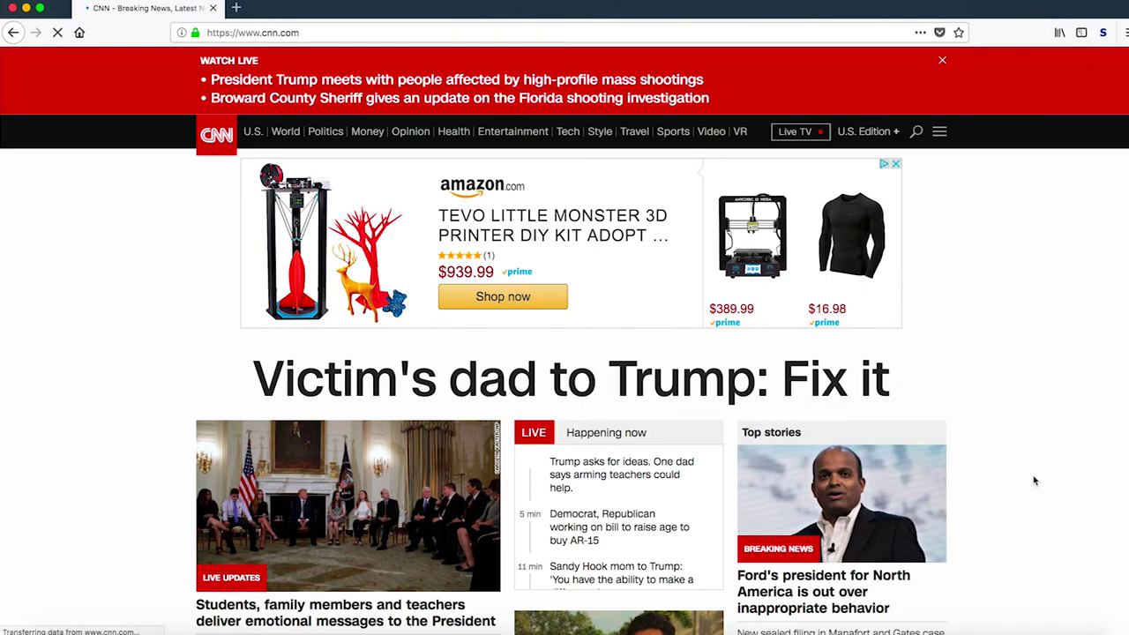
left_click(1103, 33)
scroll(1037, 240, "down", 10)
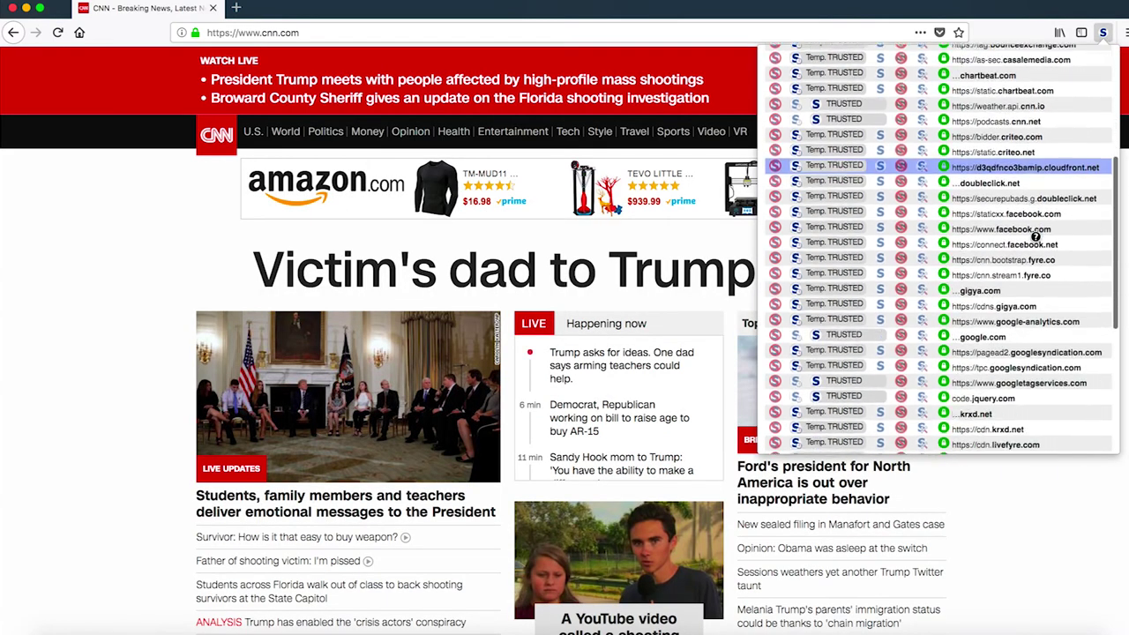
scroll(1036, 240, "up", 10)
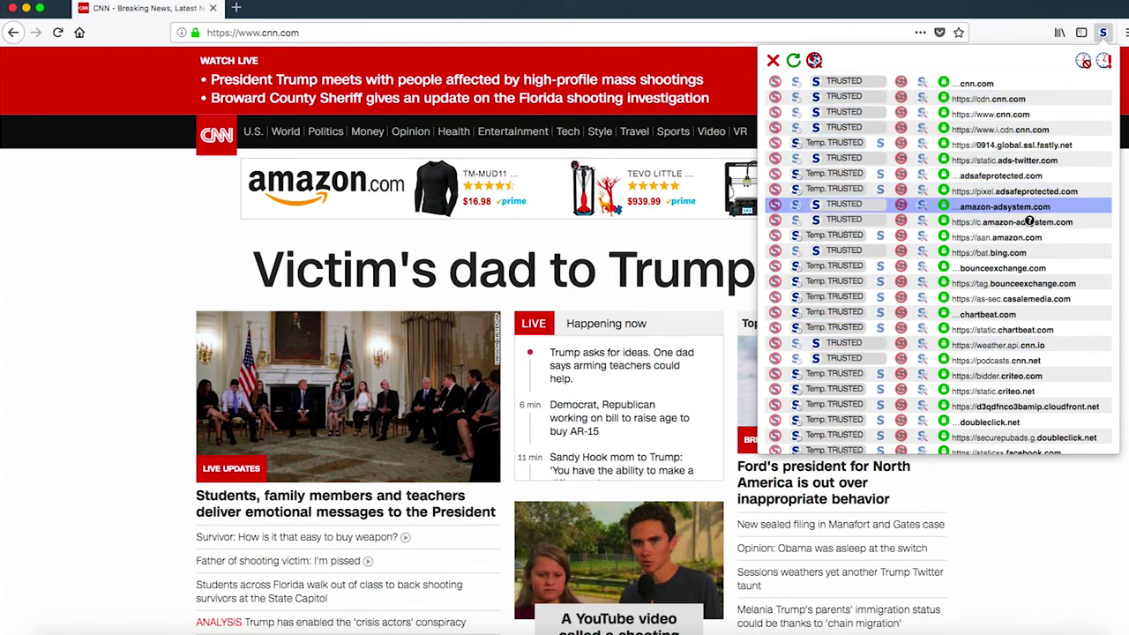
scroll(1028, 335, "down", 2)
scroll(1028, 335, "down", 7)
scroll(1026, 334, "down", 4)
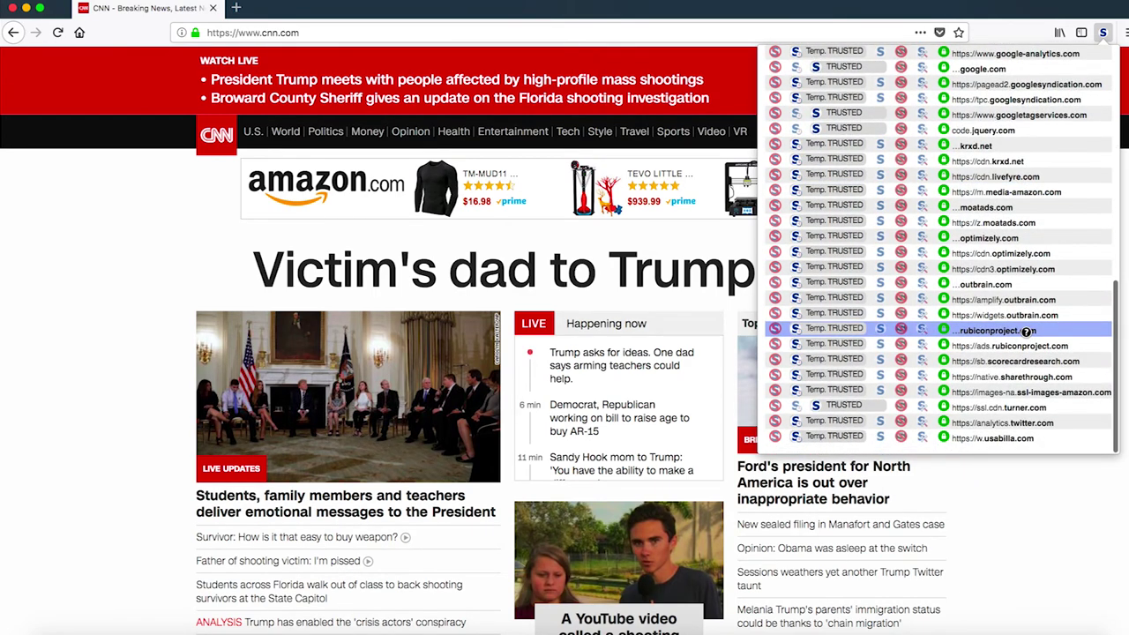
scroll(1026, 331, "up", 13)
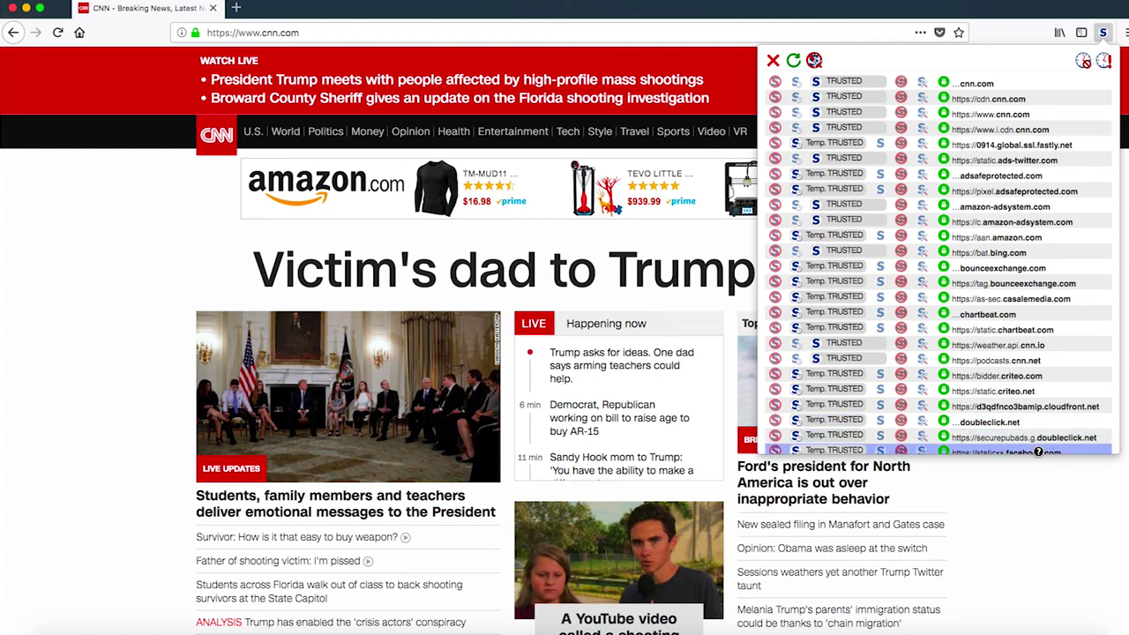
scroll(1038, 452, "down", 12)
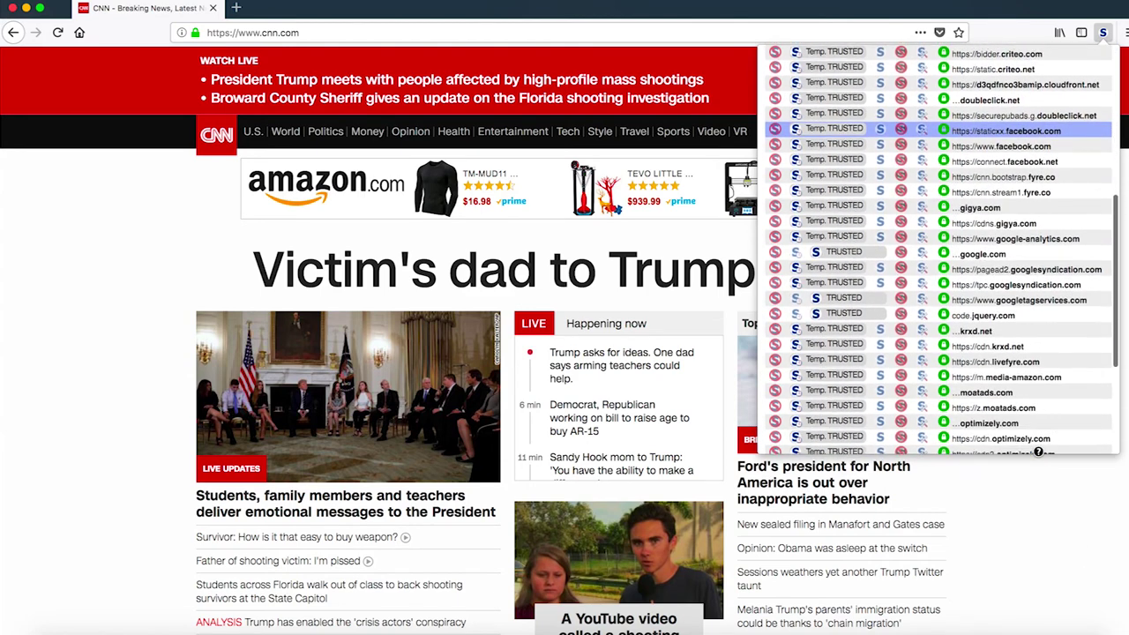
scroll(1039, 451, "up", 1)
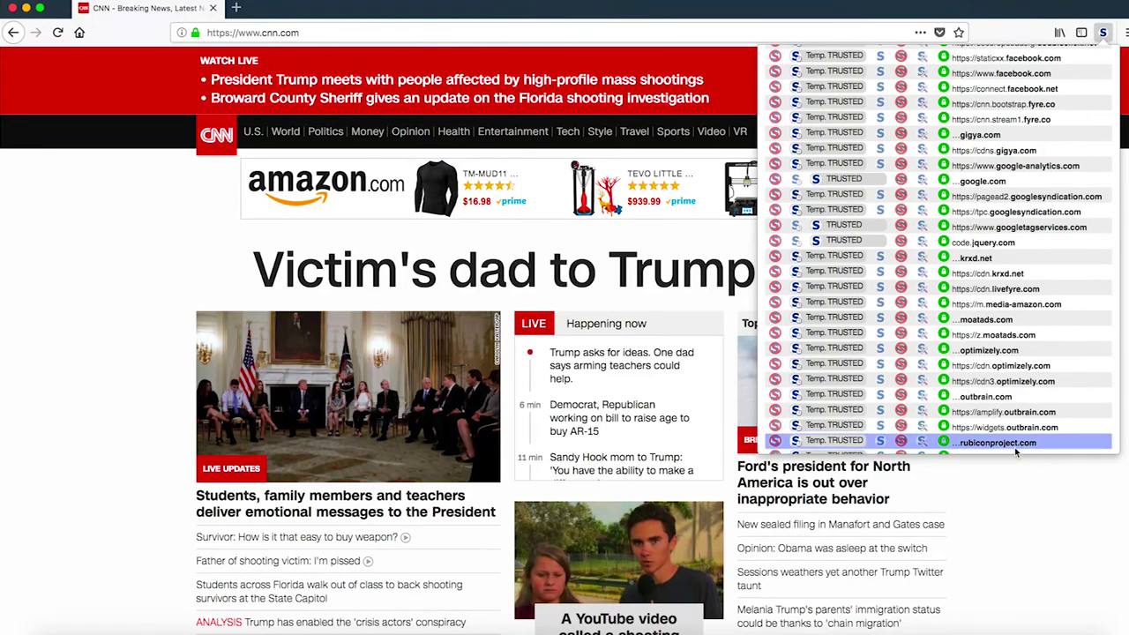
scroll(1015, 448, "down", 4)
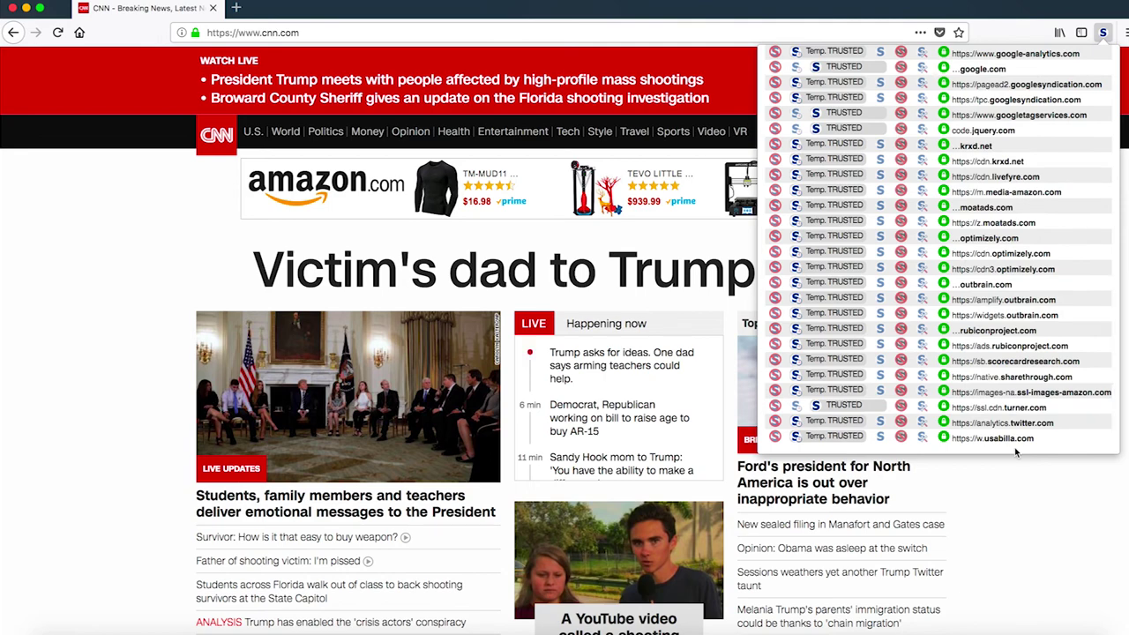
left_click(998, 513)
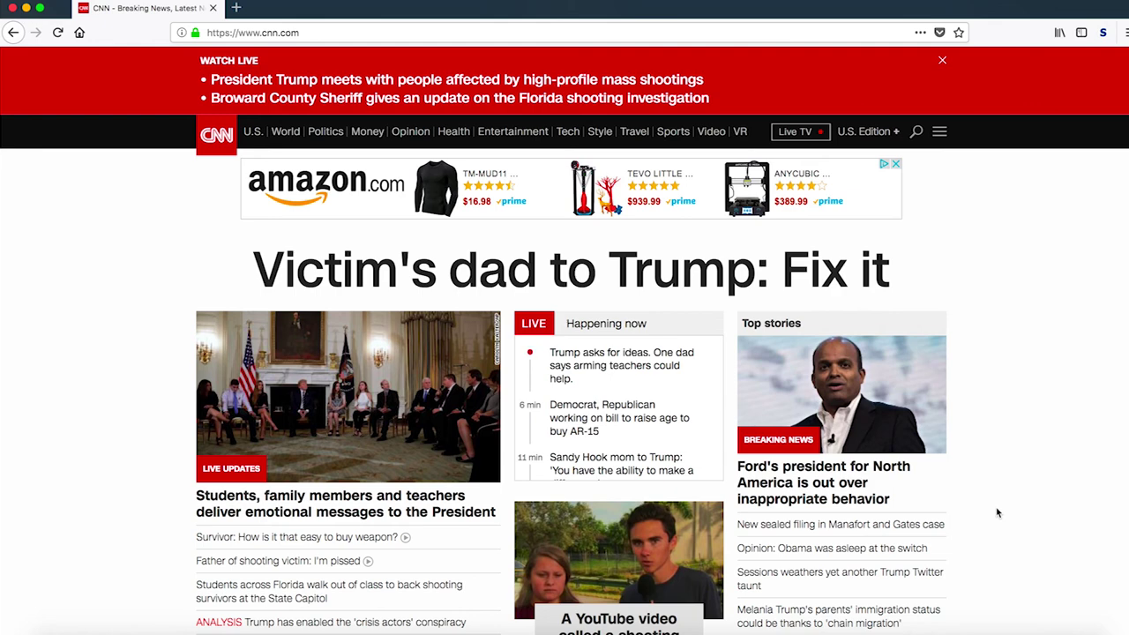